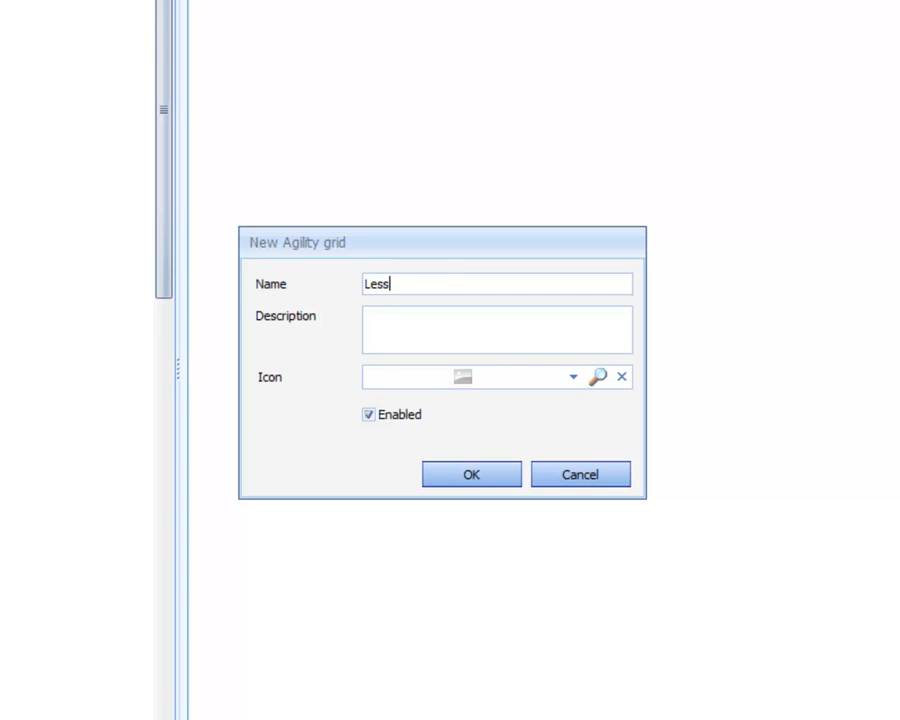
# - Name the new Agility grid "Lesson 2 - Aknowlegement Crystal Report"
pyautogui.write('- Aknowlege')
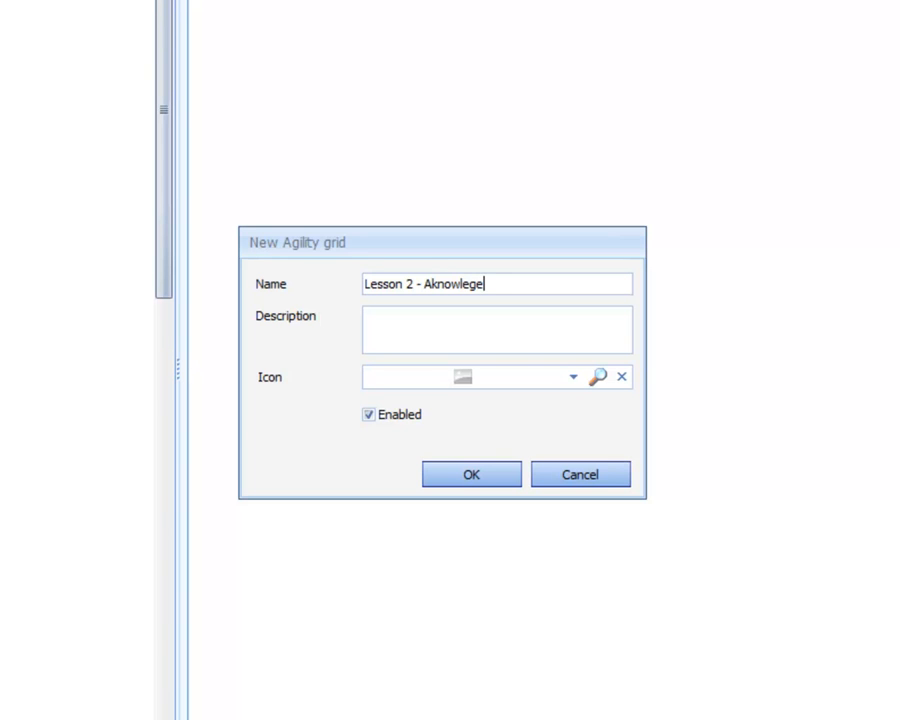
pyautogui.write('ment Cru')
pyautogui.press('BackSpace')
pyautogui.write('ystal')
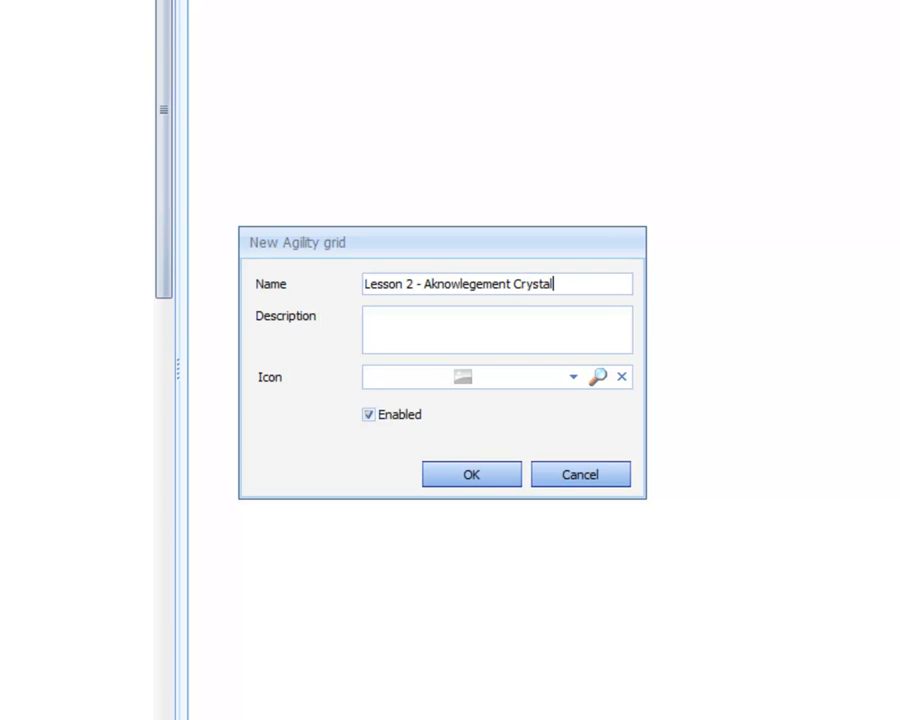
pyautogui.write(' Report')
# - Enter "How to Print Crystal from a Grid" as the new grid's description
pyautogui.click(368, 316)
pyautogui.write('How t')
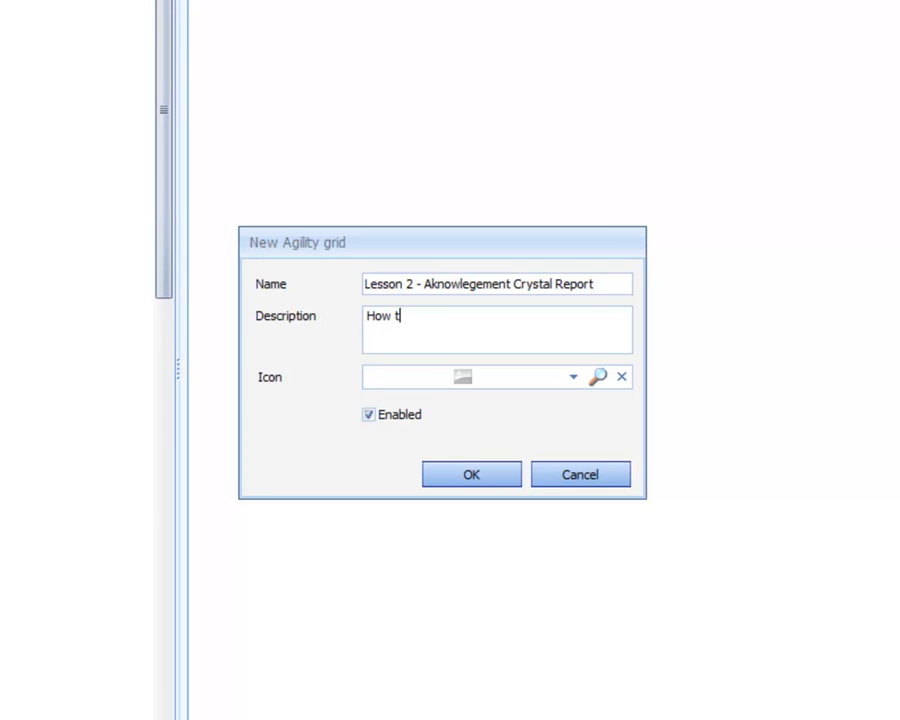
pyautogui.write('o Print Cru')
pyautogui.press('BackSpace')
pyautogui.write('ystal from ')
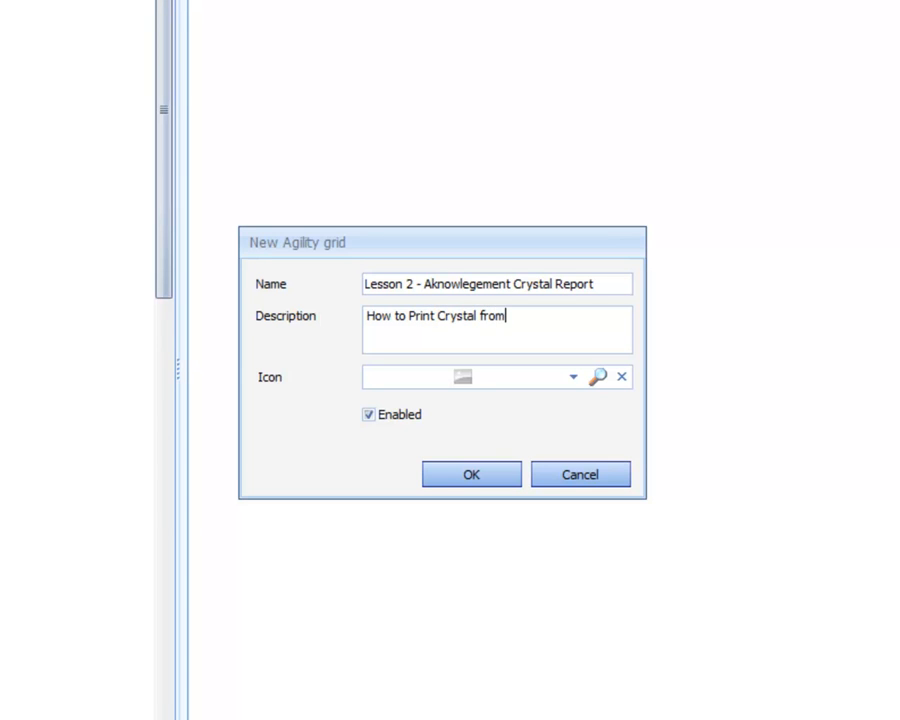
pyautogui.write('a Grid')
# - Assign the View icon to the new grid and create it
pyautogui.click(575, 378)
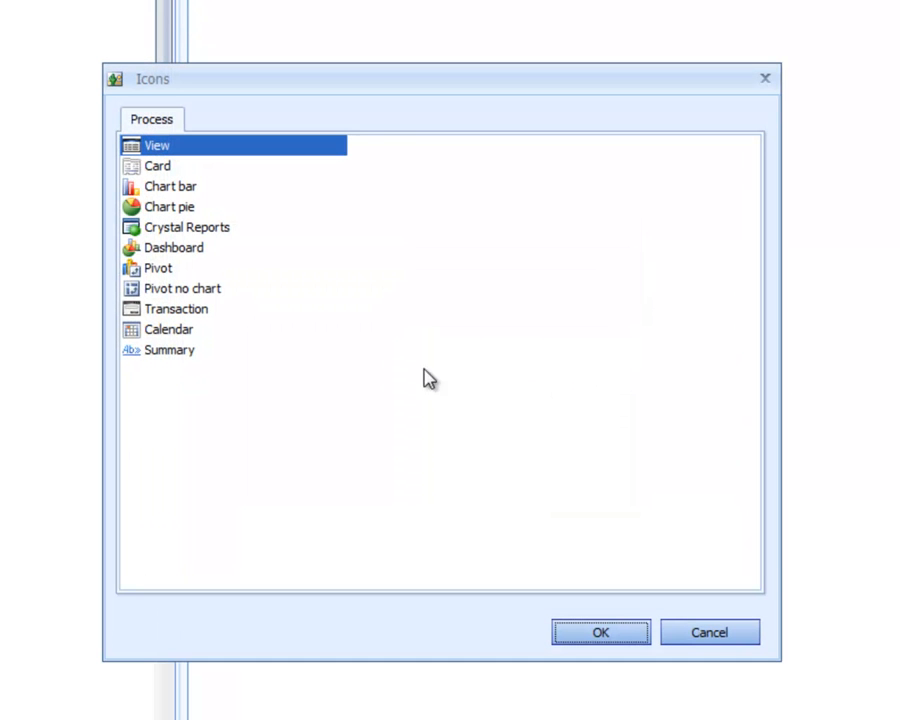
pyautogui.doubleClick(172, 154)
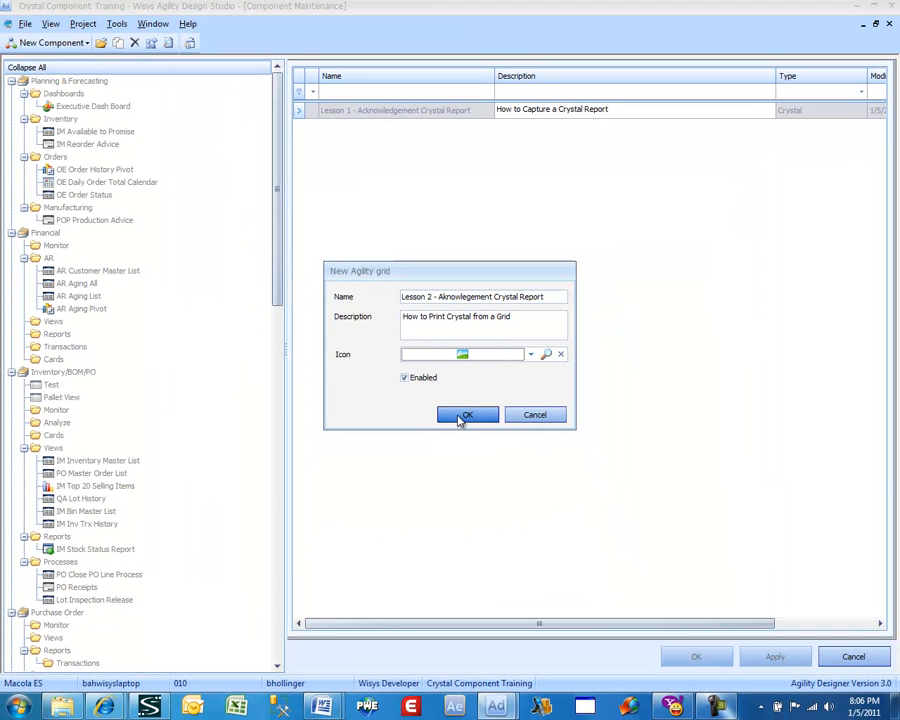
pyautogui.click(460, 415)
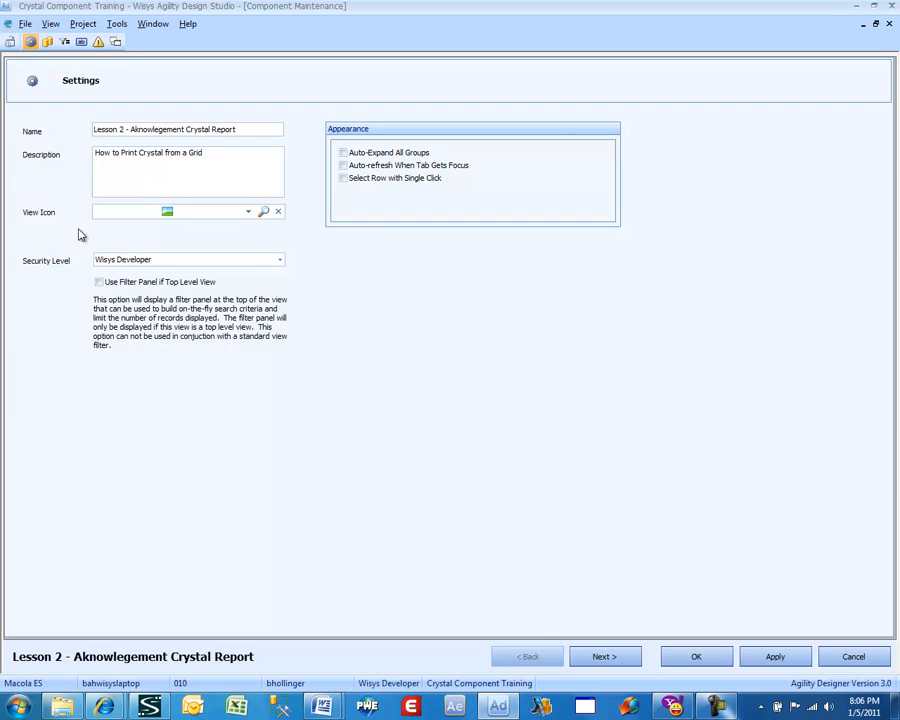
# - Set the grid's security level to Administrator and continue to its SQL statement
pyautogui.click(118, 260)
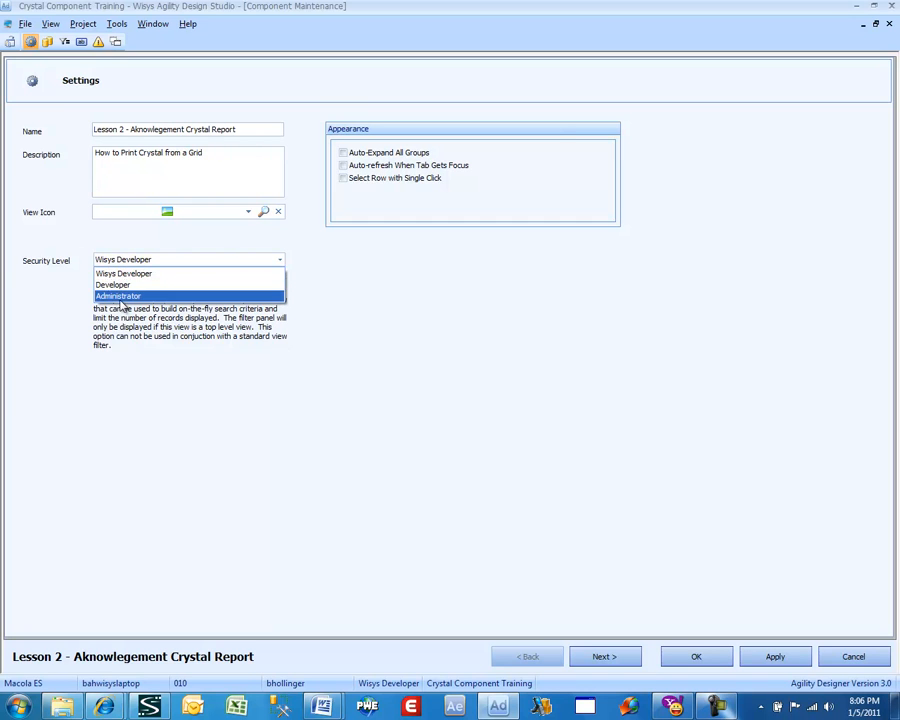
pyautogui.click(122, 298)
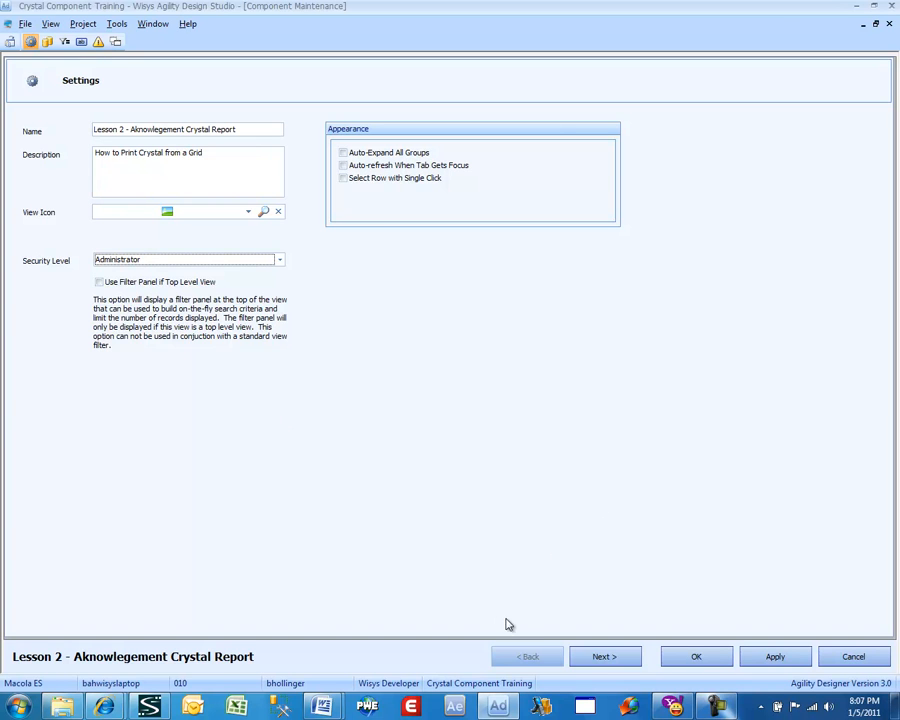
pyautogui.click(597, 658)
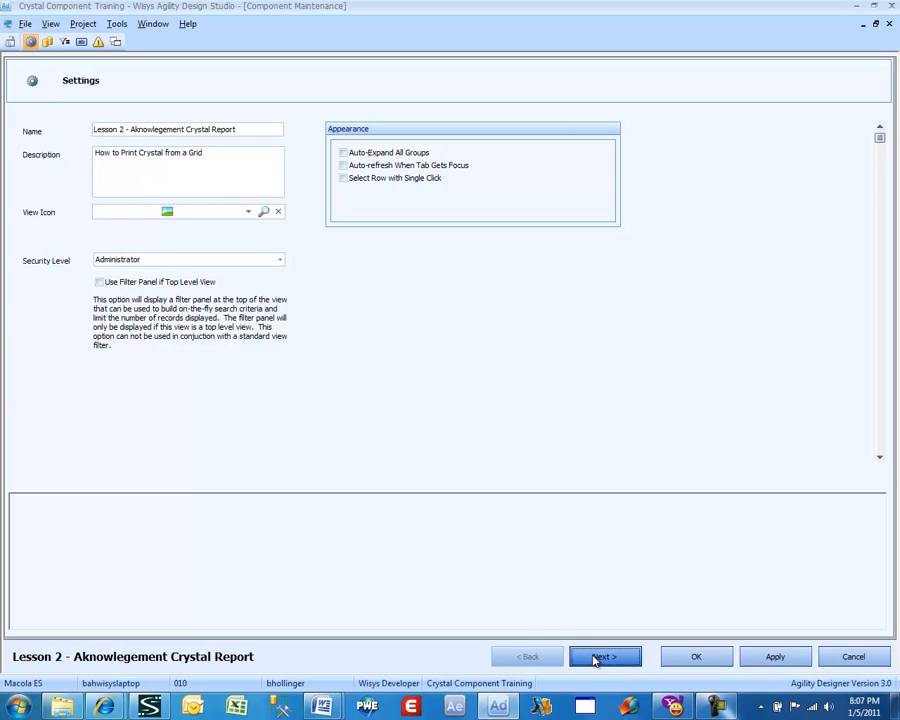
# - Paste the copied SELECT query on oeordhdr_wv, limited to status '1' and '4', as the SQL statement and load its table into the query designer
pyautogui.click(45, 528)
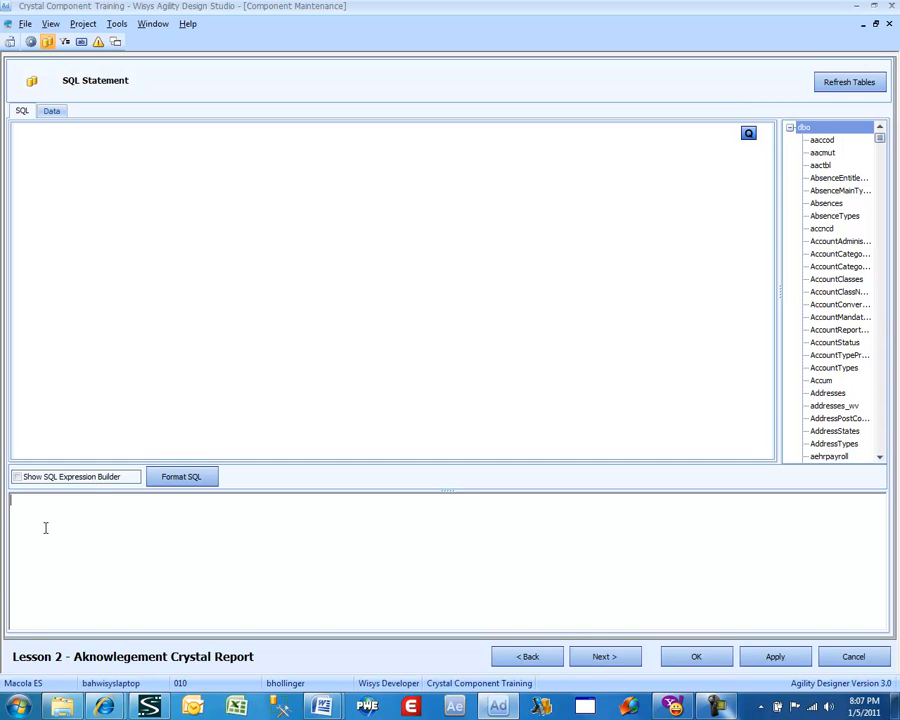
pyautogui.hotkey('ctrl', 'v')
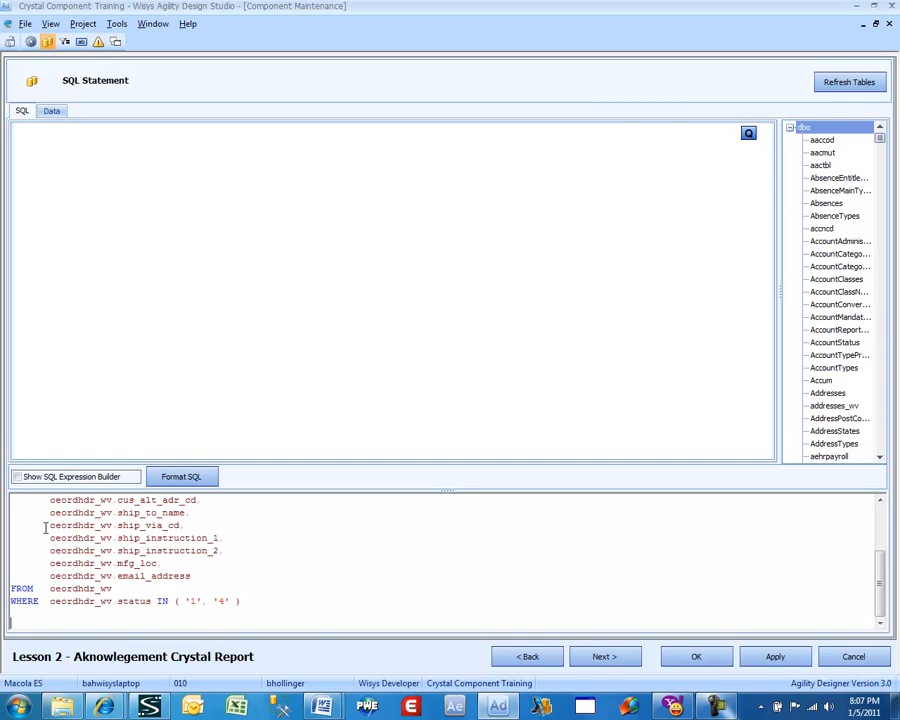
pyautogui.hotkey('ctrl', 'Home')
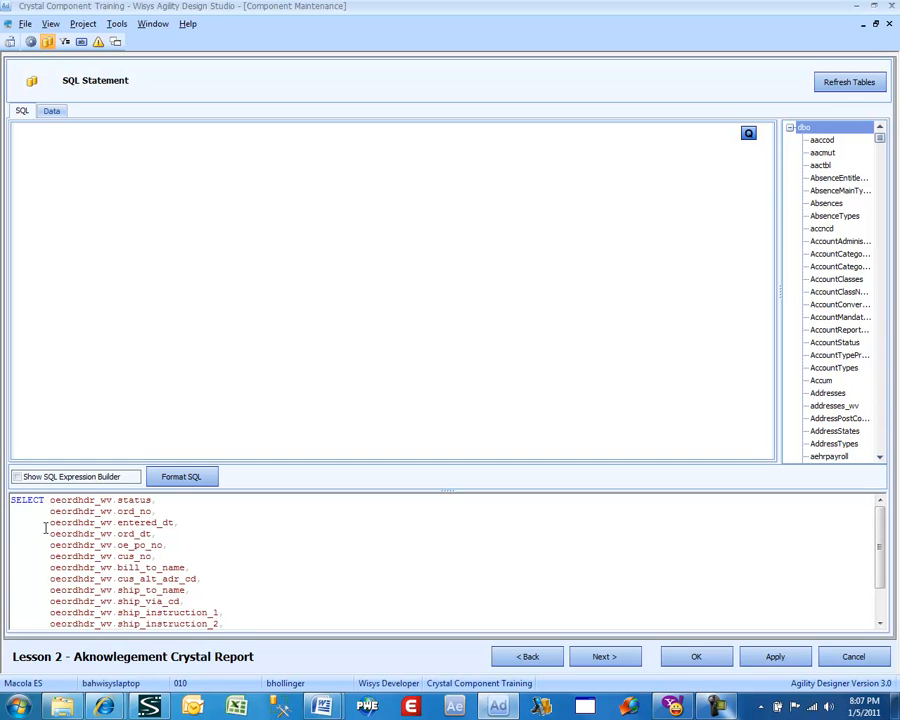
pyautogui.click(160, 356)
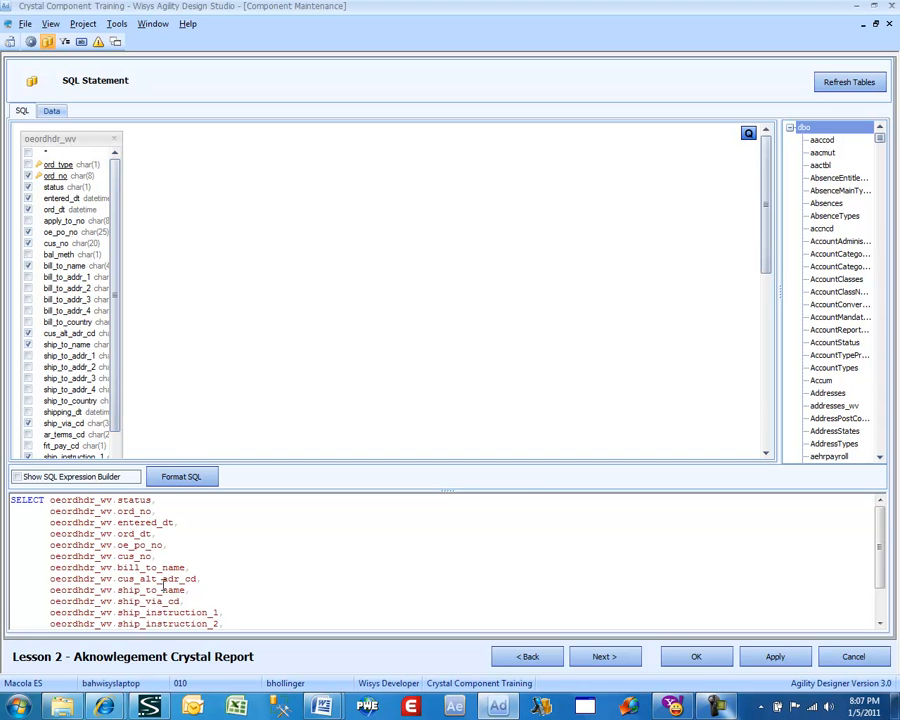
# - Preview the query's data, checking each column from ord_no through email_address and back to status, and return to the SQL view
pyautogui.click(52, 111)
pyautogui.click(141, 146)
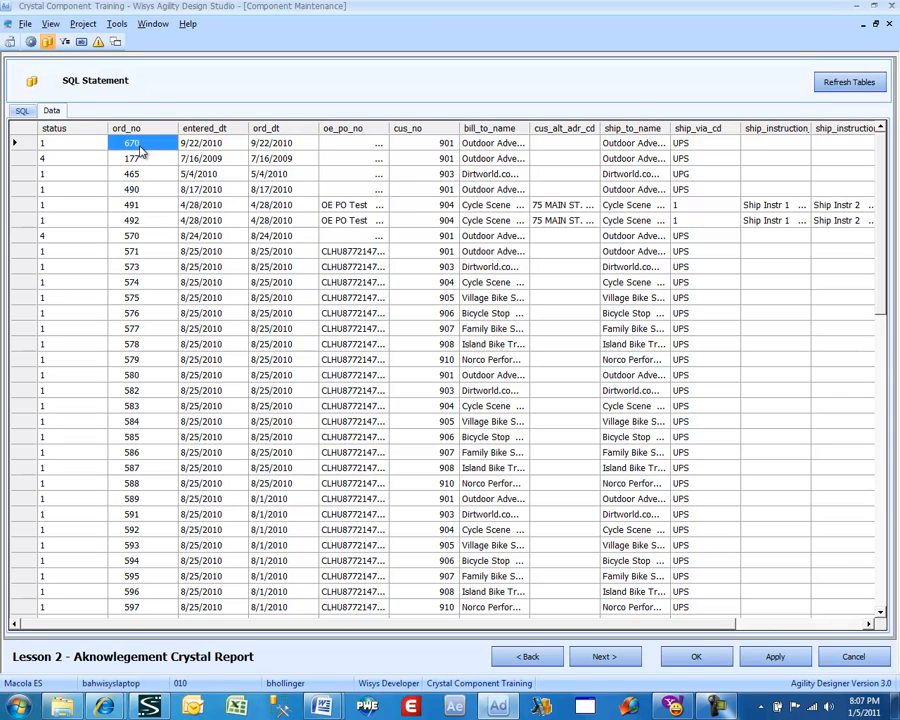
pyautogui.press('Tab')
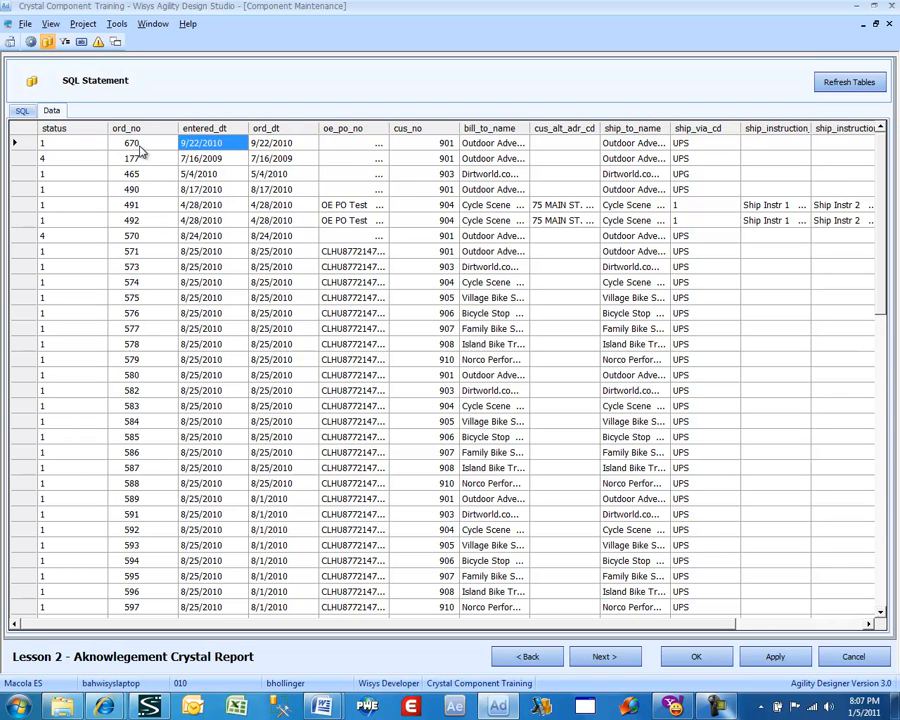
pyautogui.press('Tab')
pyautogui.press('Tab')
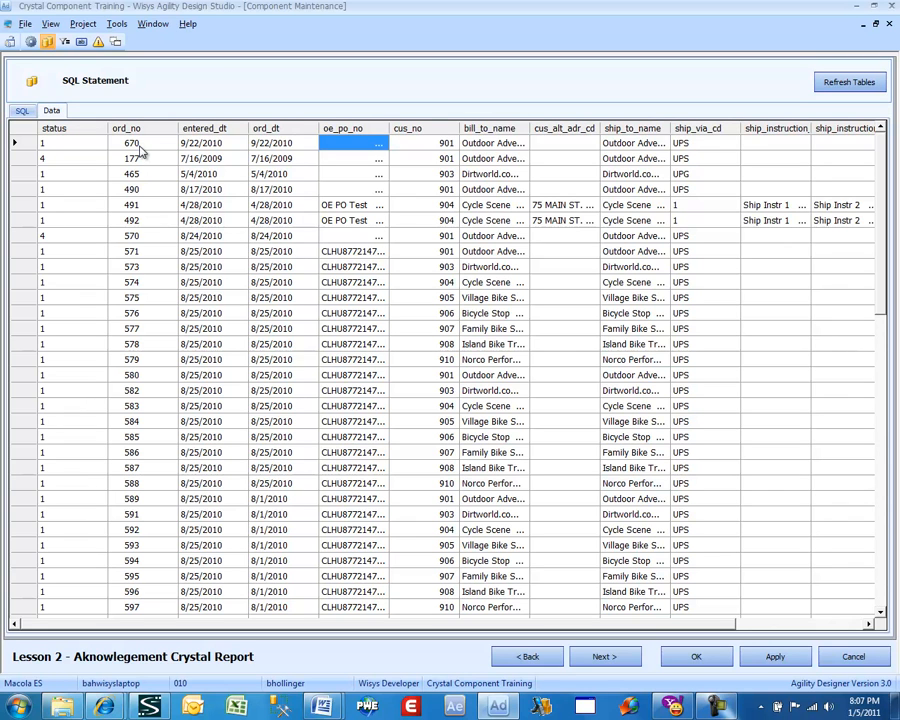
pyautogui.press('Tab')
pyautogui.press('Tab')
pyautogui.press('Tab')
pyautogui.press('Tab')
pyautogui.press('Tab')
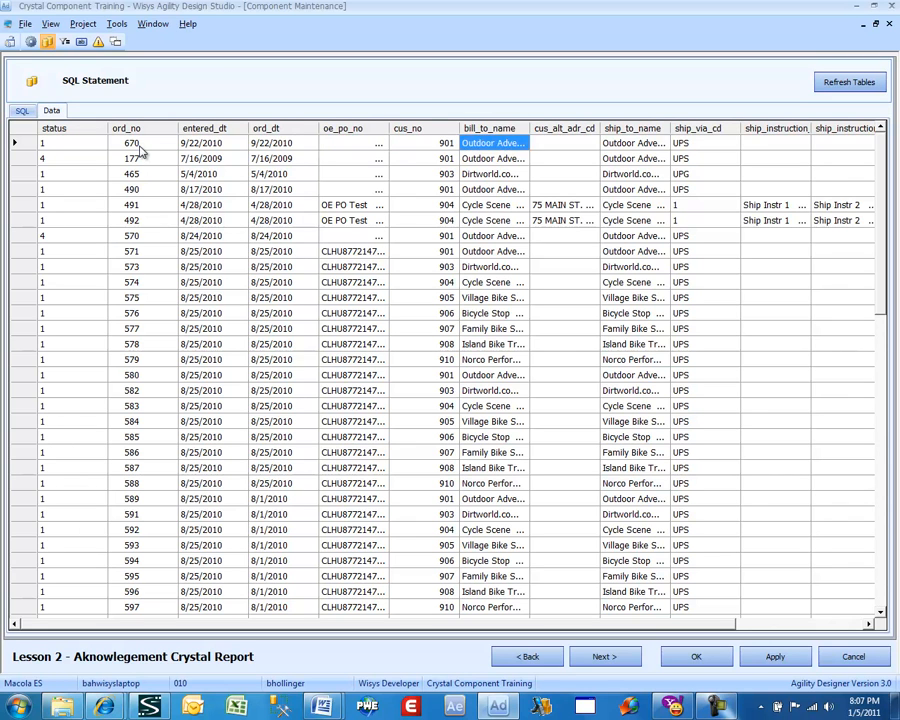
pyautogui.press('Tab')
pyautogui.press('Tab')
pyautogui.press('Tab')
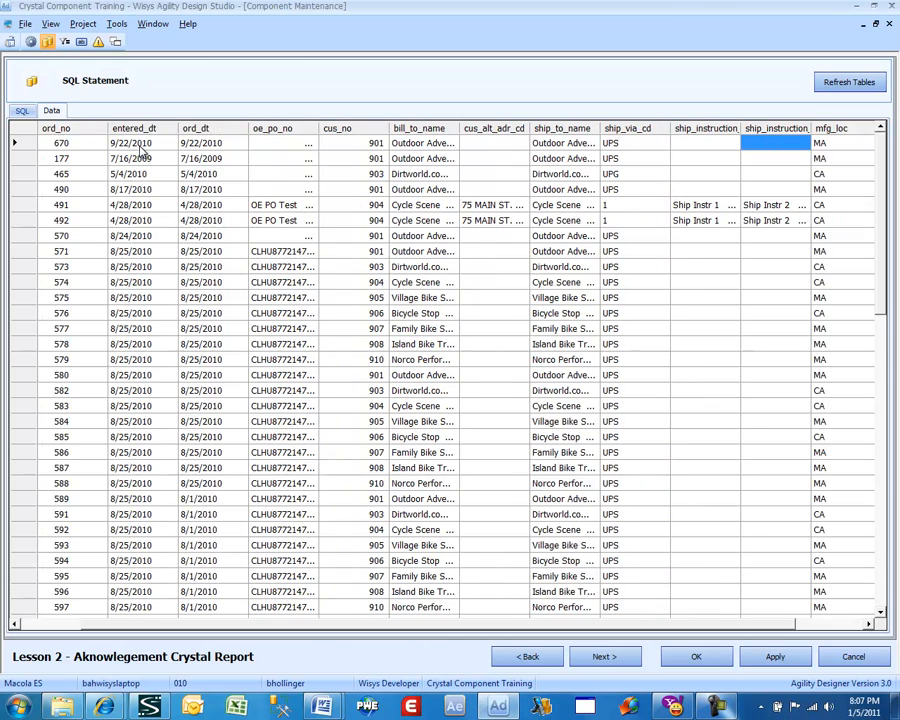
pyautogui.press('Tab')
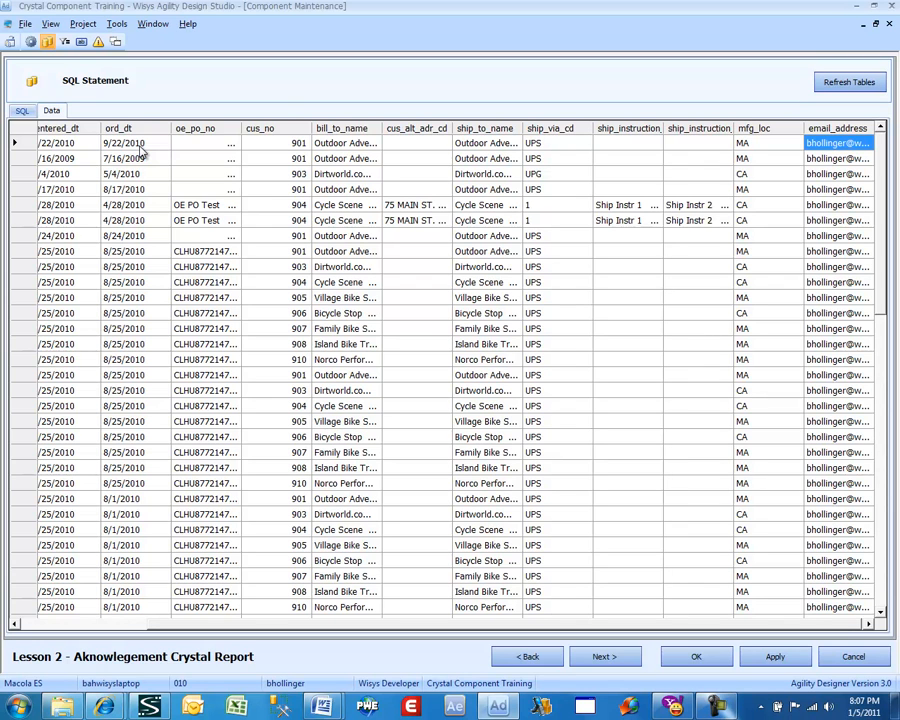
pyautogui.press('Left')
pyautogui.press('Left')
pyautogui.press('Left')
pyautogui.press('Left')
pyautogui.press('Left')
pyautogui.press('Left')
pyautogui.press('Left')
pyautogui.press('Left')
pyautogui.press('Left')
pyautogui.press('Left')
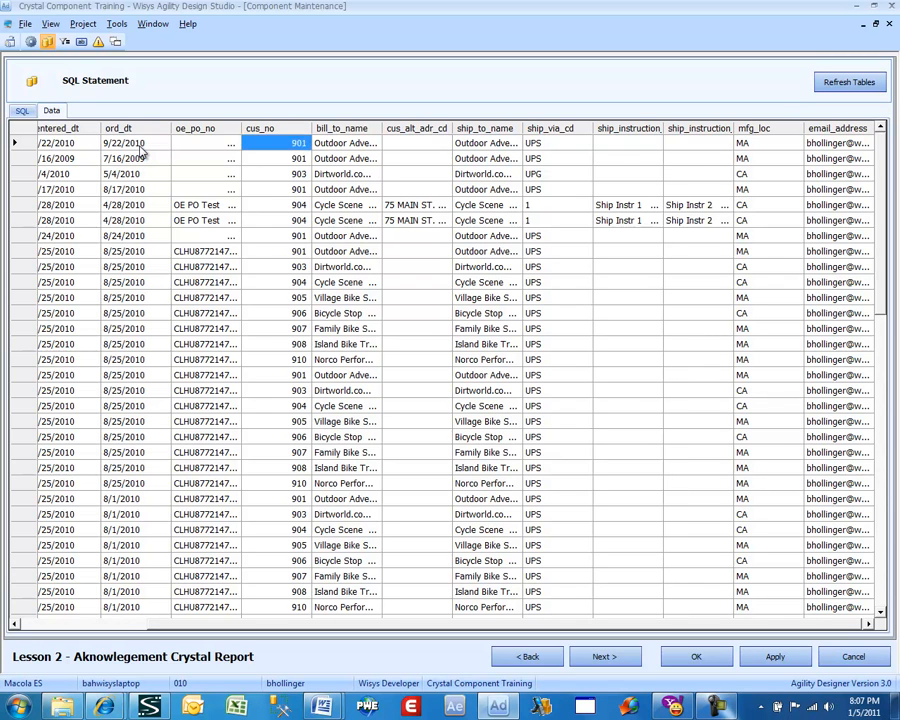
pyautogui.press('Left')
pyautogui.press('Left')
pyautogui.press('Left')
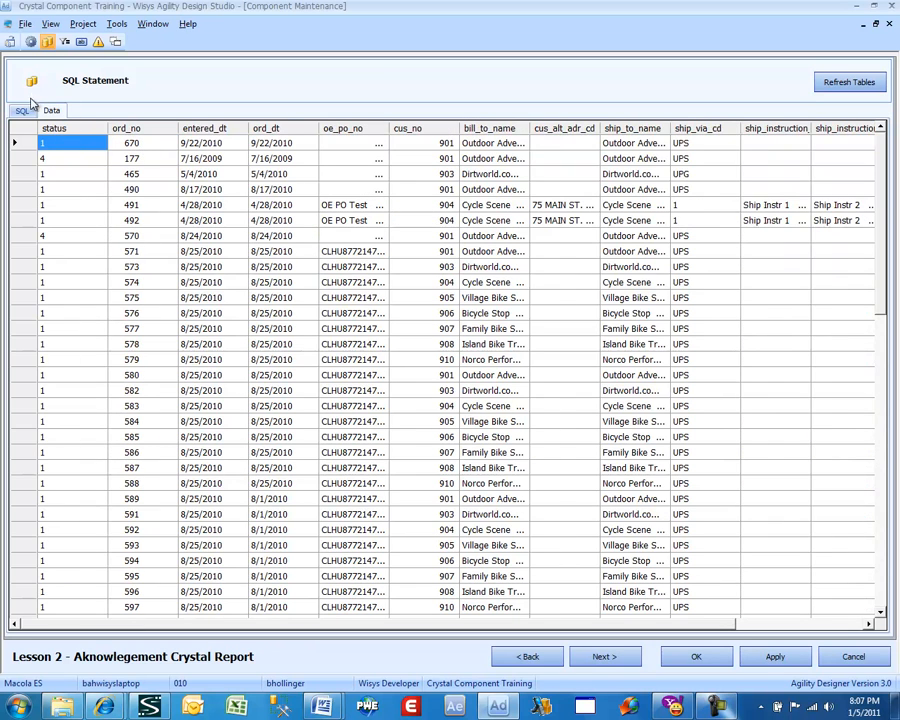
pyautogui.click(23, 110)
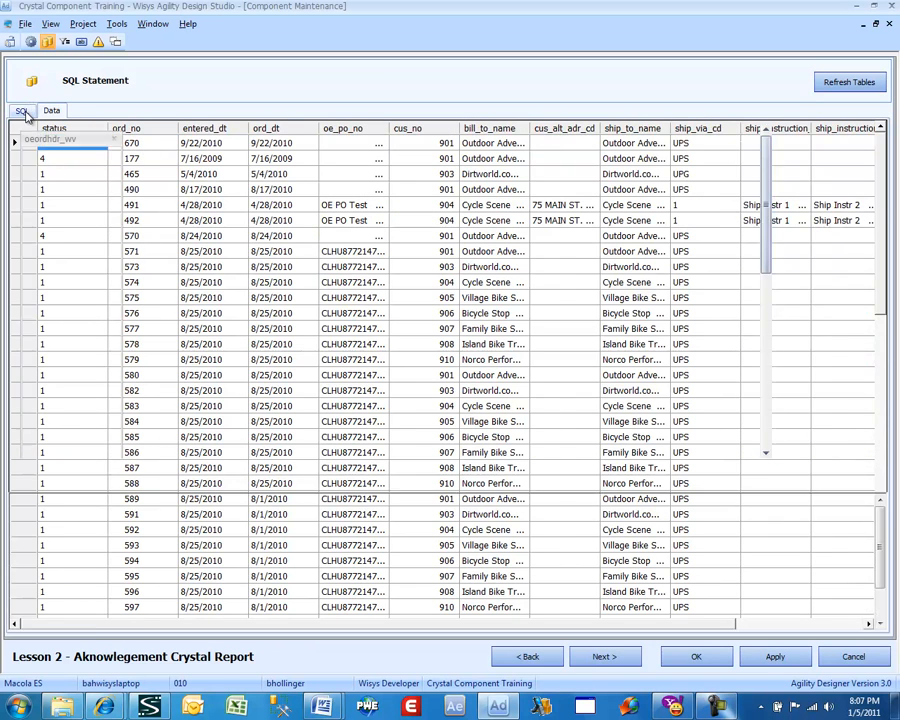
# - Continue to the filter columns and add oeordhdr_wv.cus_no to the selected columns
pyautogui.click(606, 657)
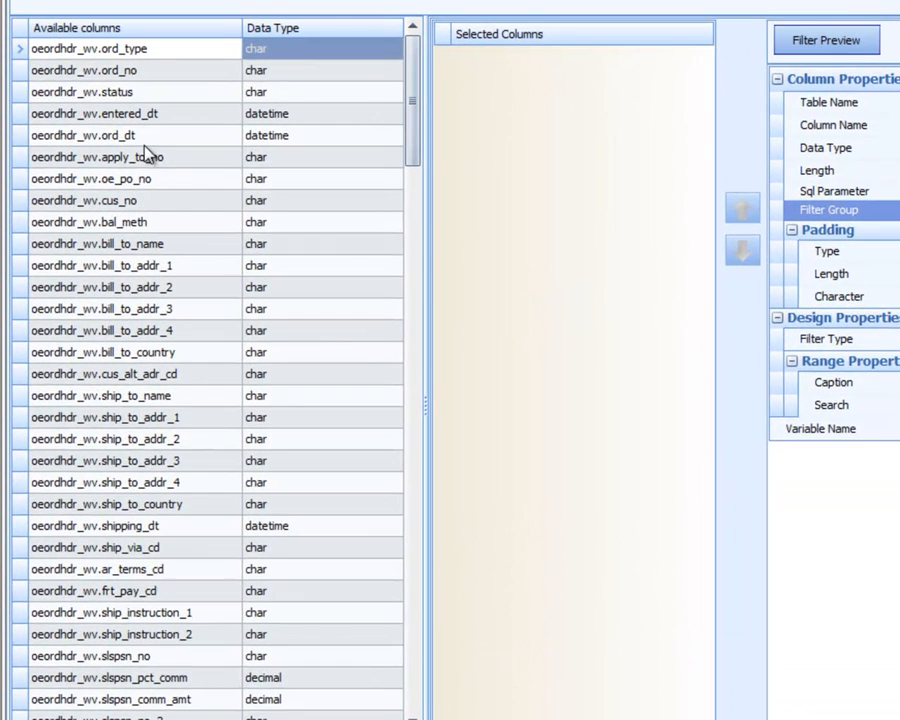
pyautogui.click(141, 141)
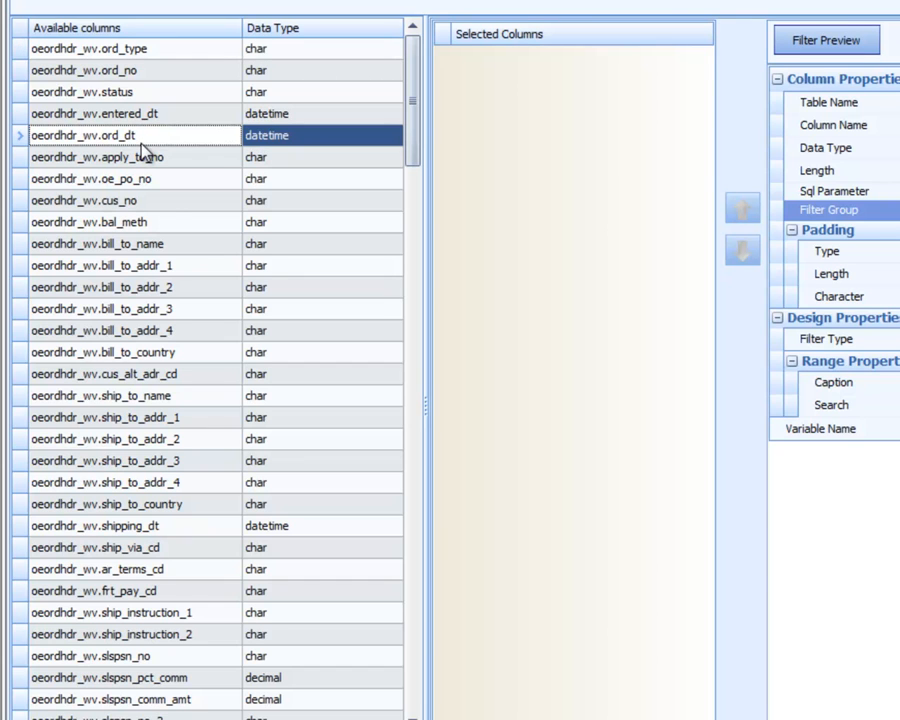
pyautogui.doubleClick(163, 203)
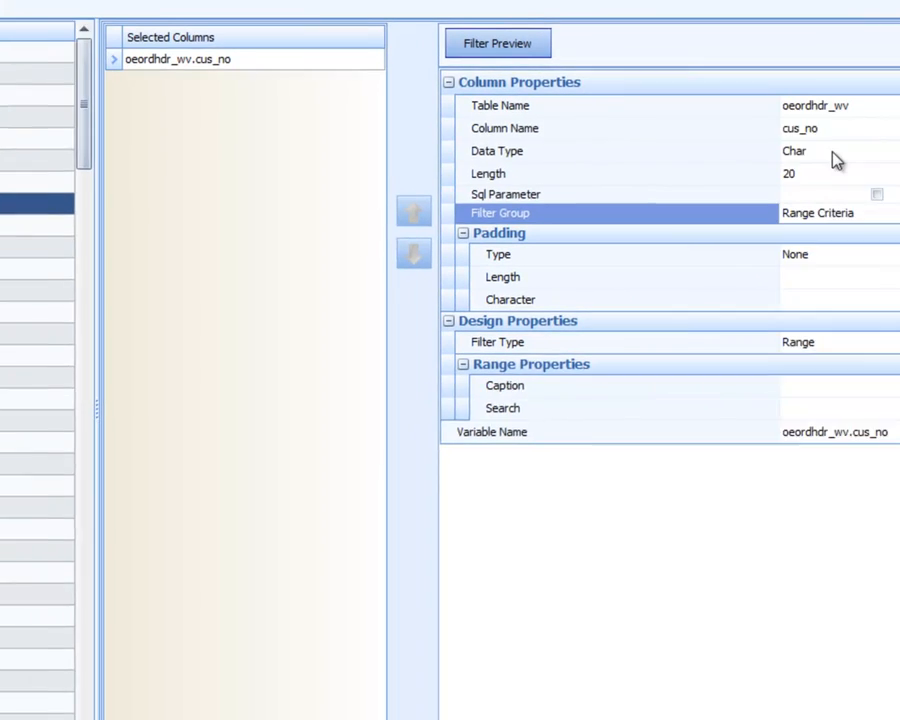
# - Set the cus_no filter's data type to Customer and its range caption to "Enter Cus No"
pyautogui.click(739, 155)
pyautogui.scroll(-2, 739, 155)
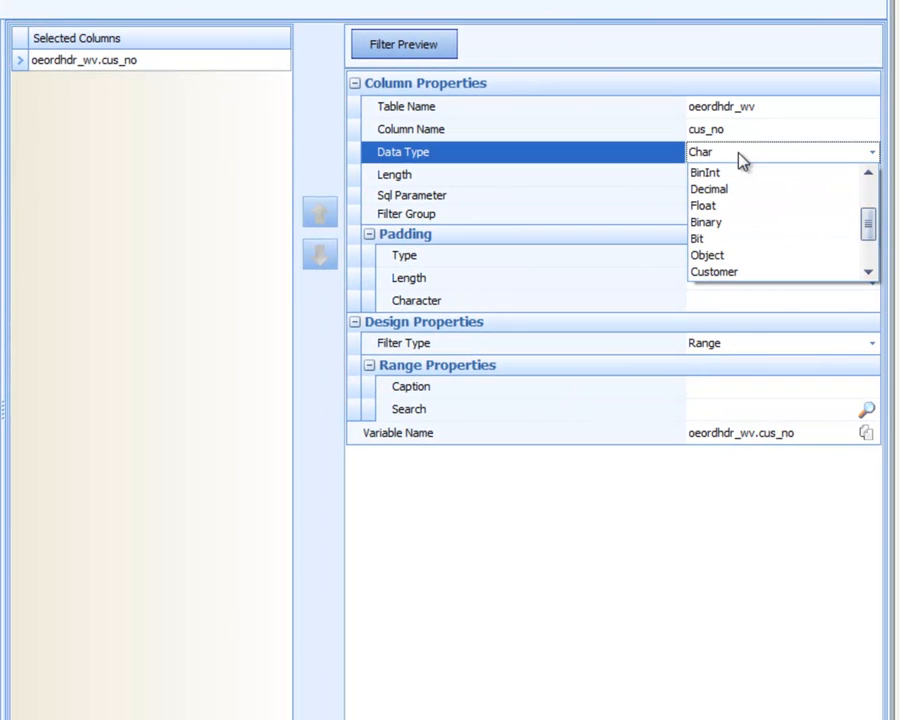
pyautogui.click(752, 272)
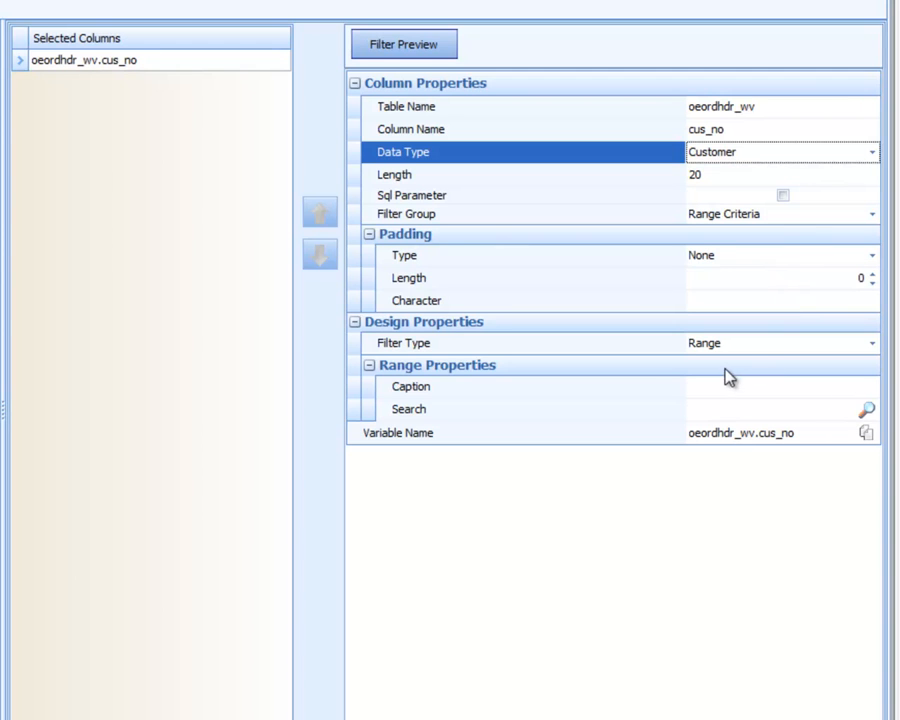
pyautogui.click(653, 388)
pyautogui.write('Enter Cus No')
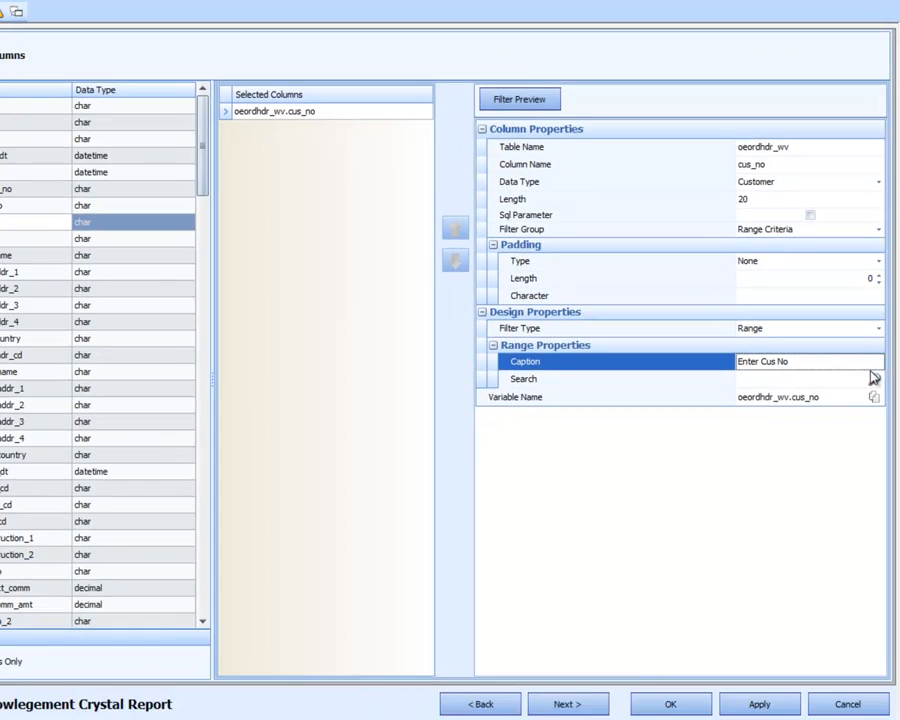
# - Find the searches whose names contain "ar-", assign AR-CUSTOMER to the cus_no filter, and continue to the button settings
pyautogui.click(850, 409)
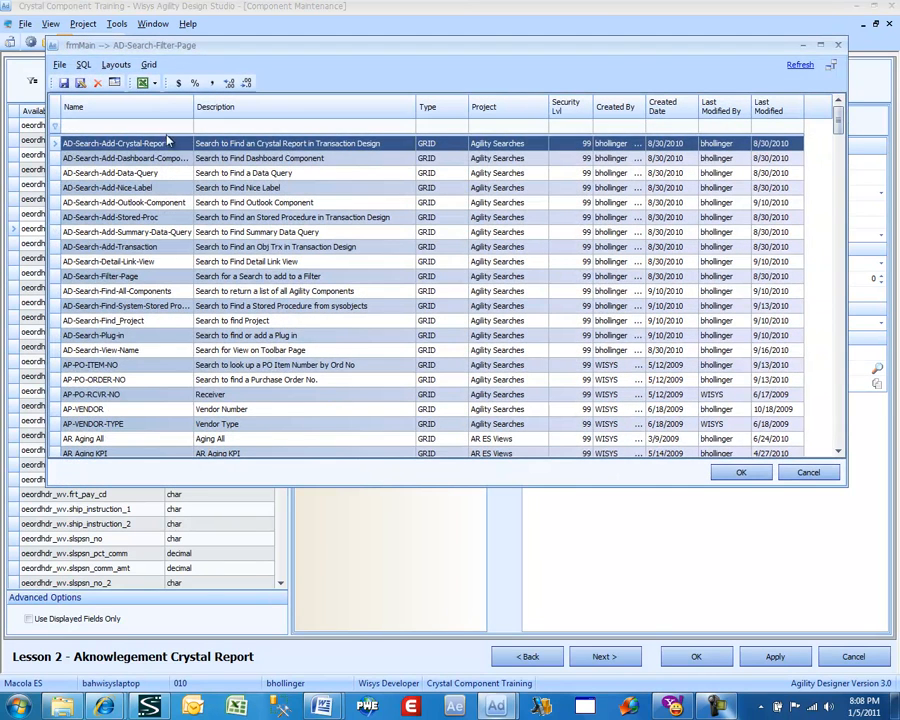
pyautogui.click(167, 127)
pyautogui.write('ar')
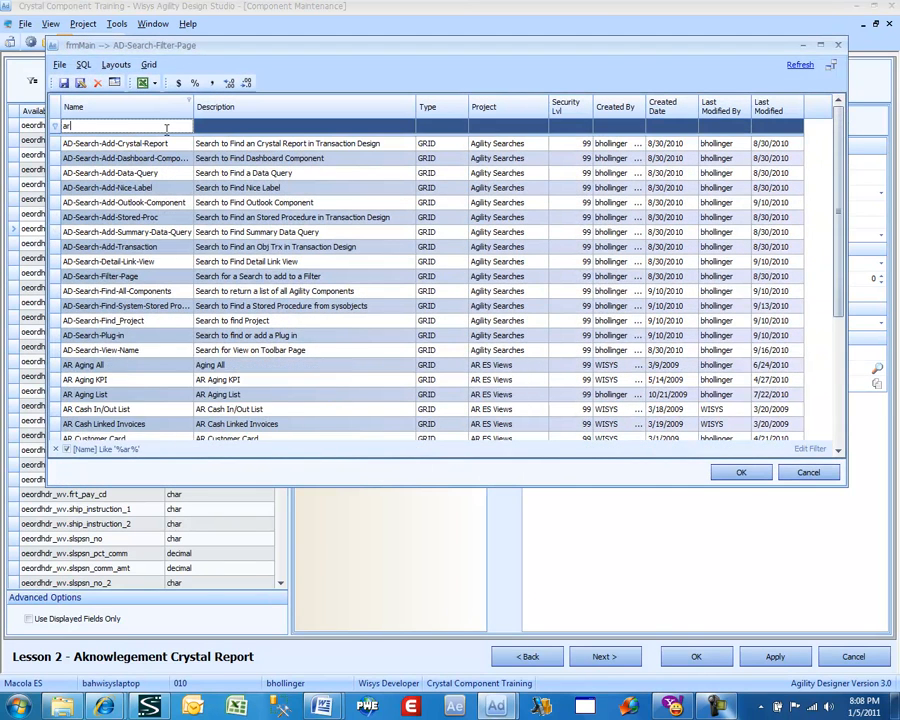
pyautogui.write('-')
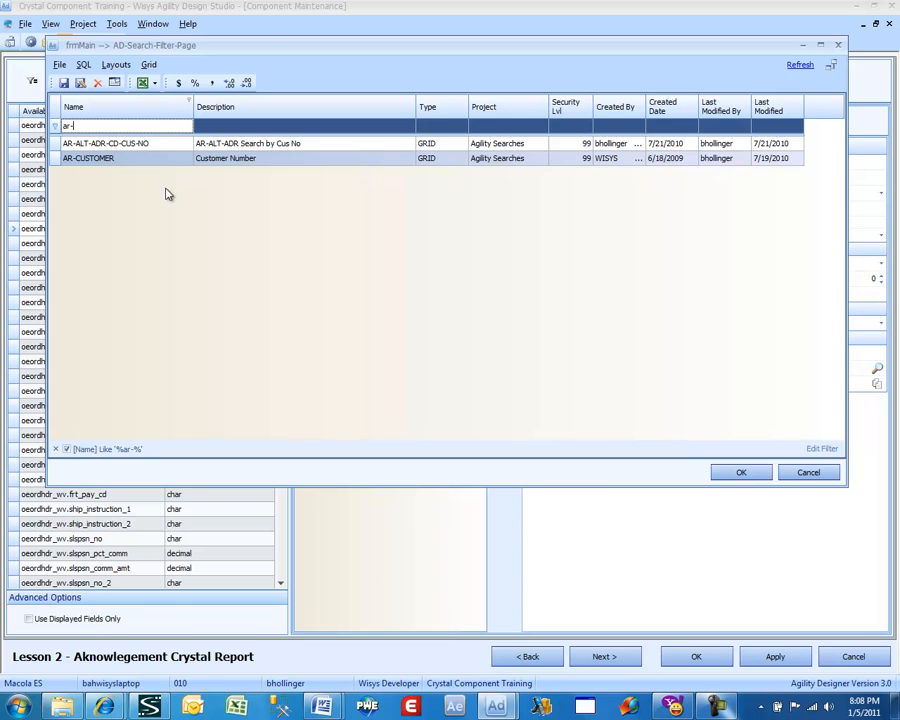
pyautogui.click(168, 160)
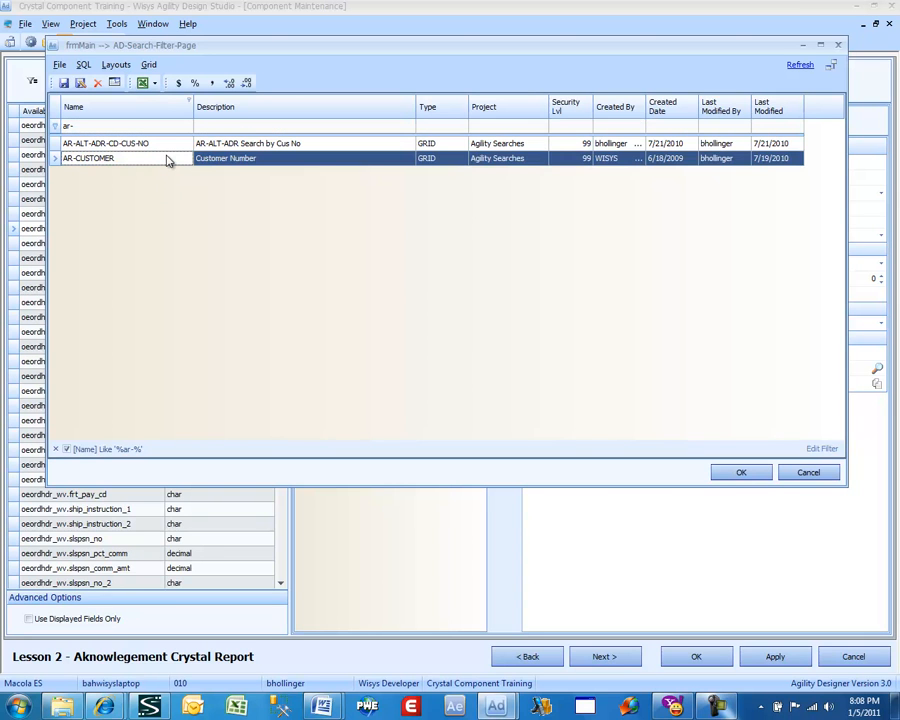
pyautogui.doubleClick(168, 160)
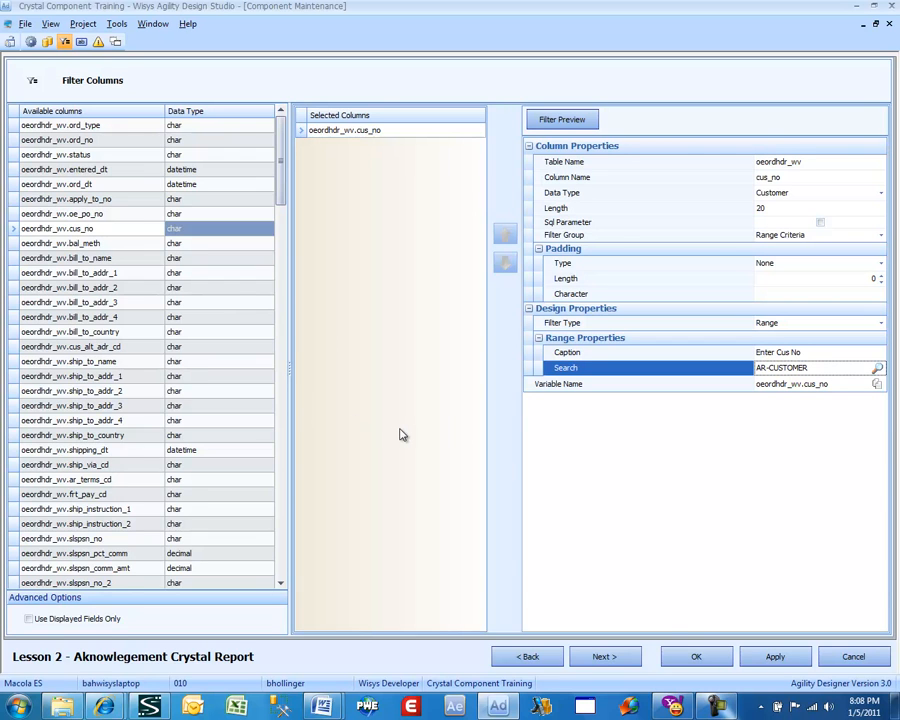
pyautogui.click(631, 664)
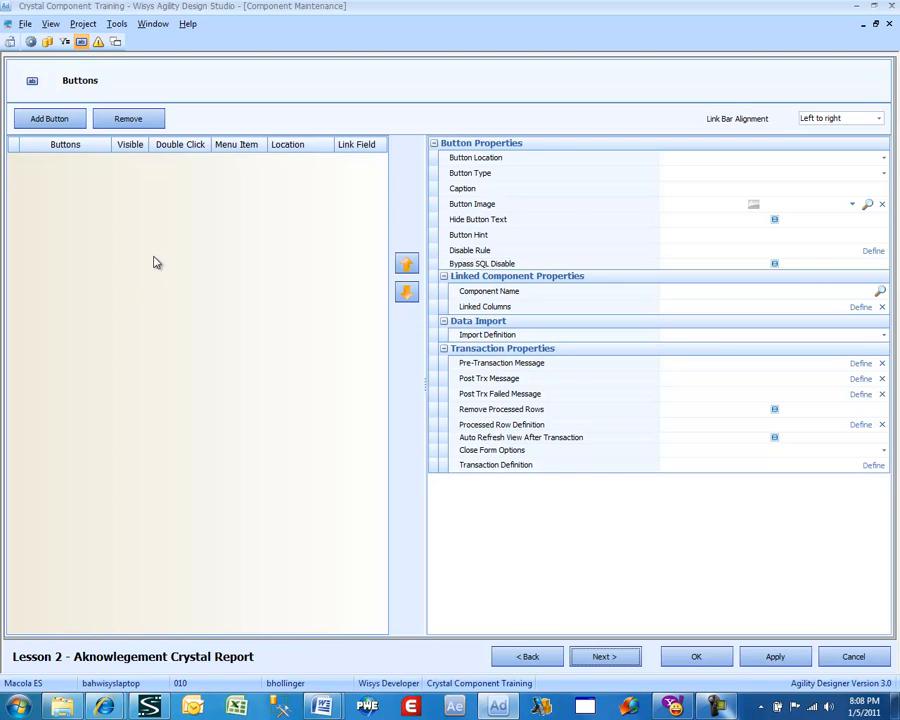
# - Add a button captioned "Print" and set its button type to Transaction/Report
pyautogui.click(46, 120)
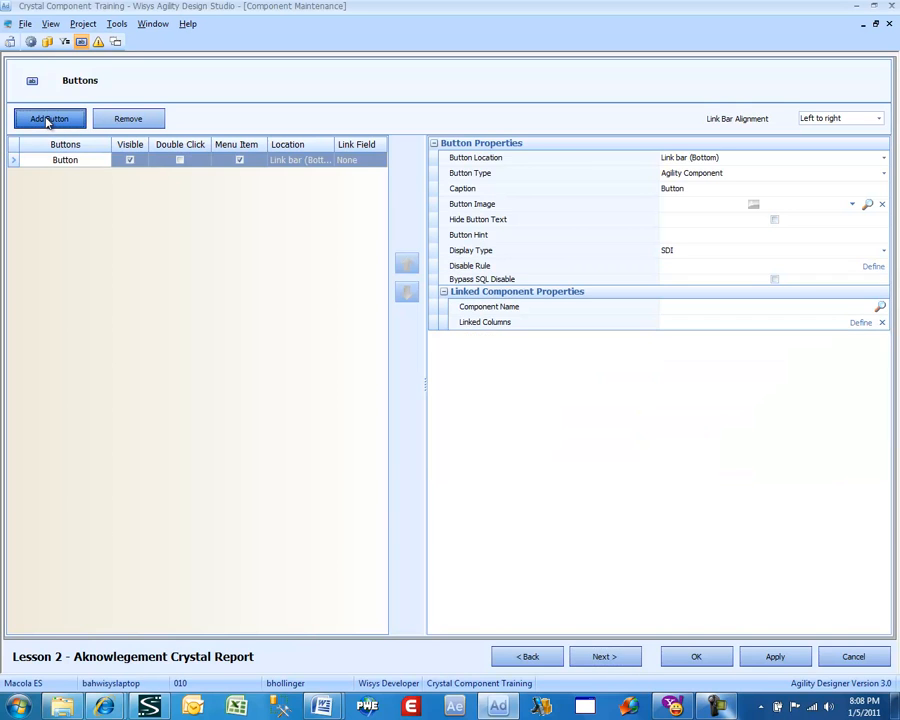
pyautogui.click(689, 189)
pyautogui.moveTo(689, 189); pyautogui.dragTo(664, 187)
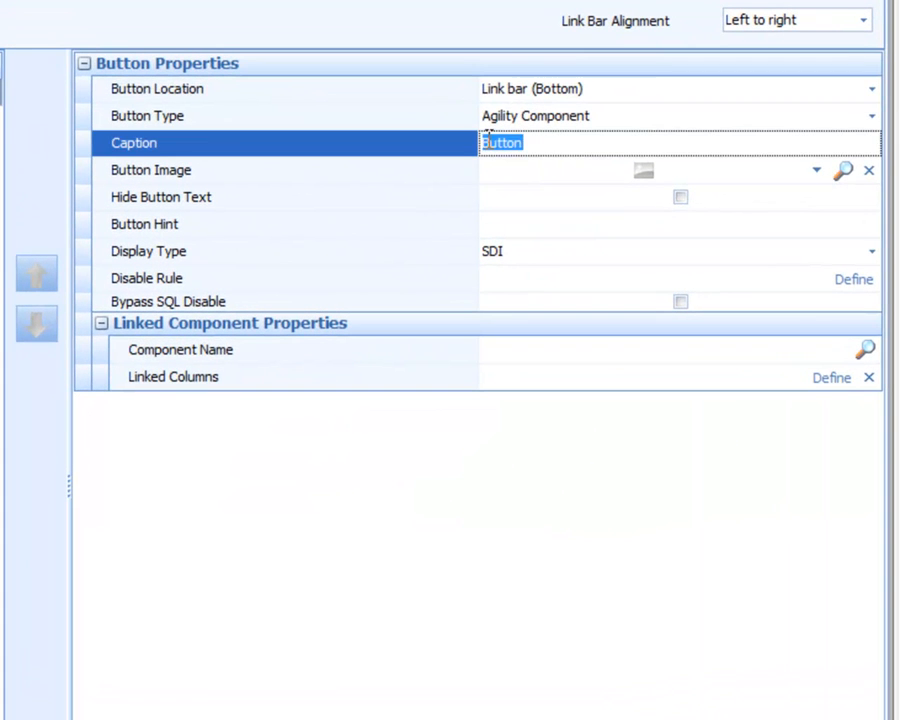
pyautogui.write('Print')
pyautogui.click(637, 117)
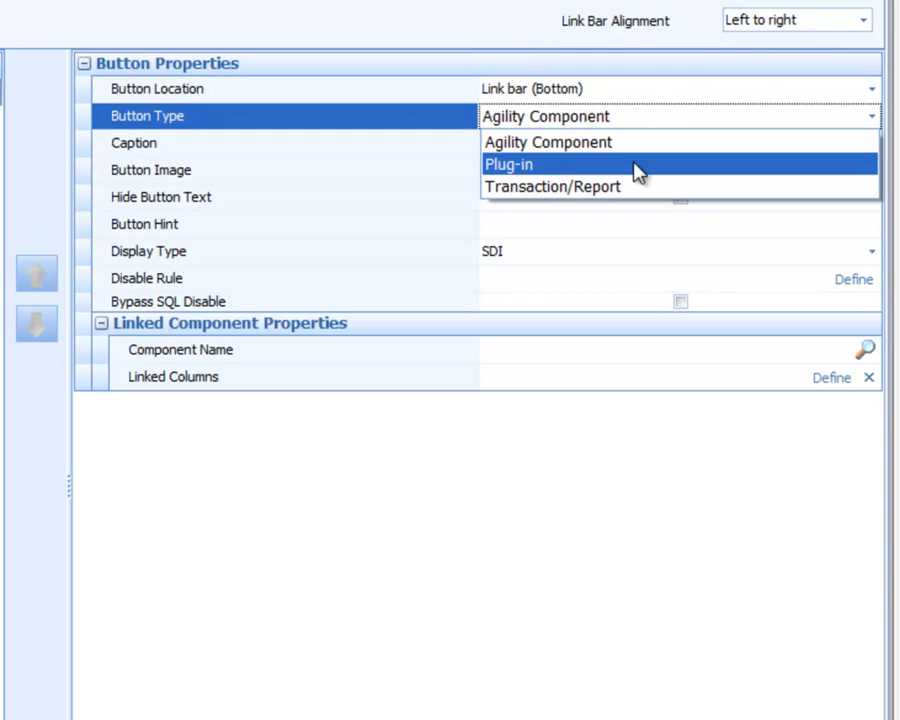
pyautogui.click(632, 190)
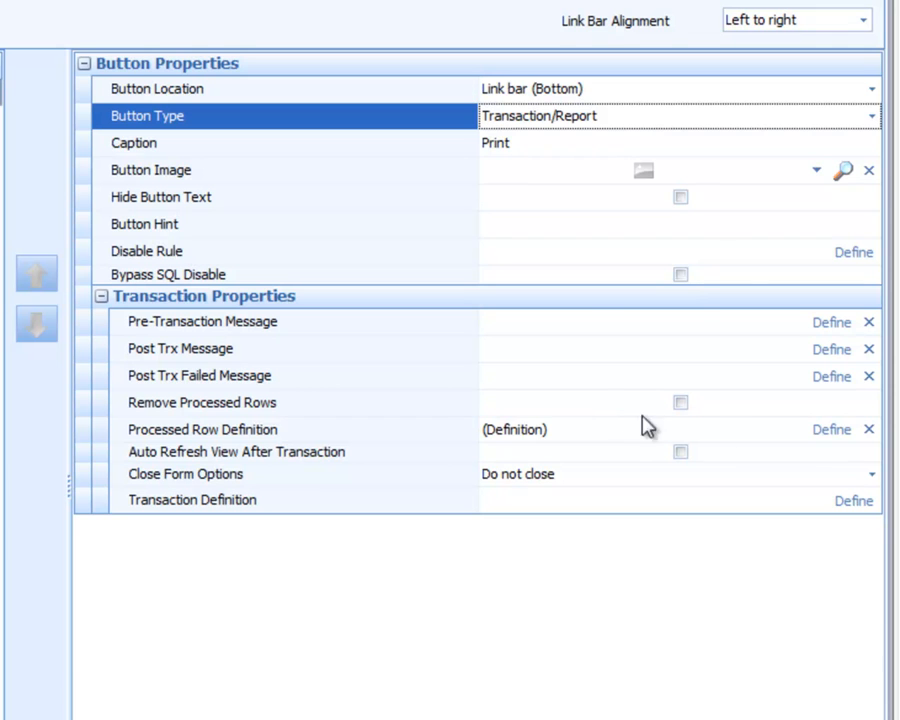
# - Open the Print button's transaction definition and add the Lesson 1 - Acknowledgement Crystal Report under Current record
pyautogui.click(858, 502)
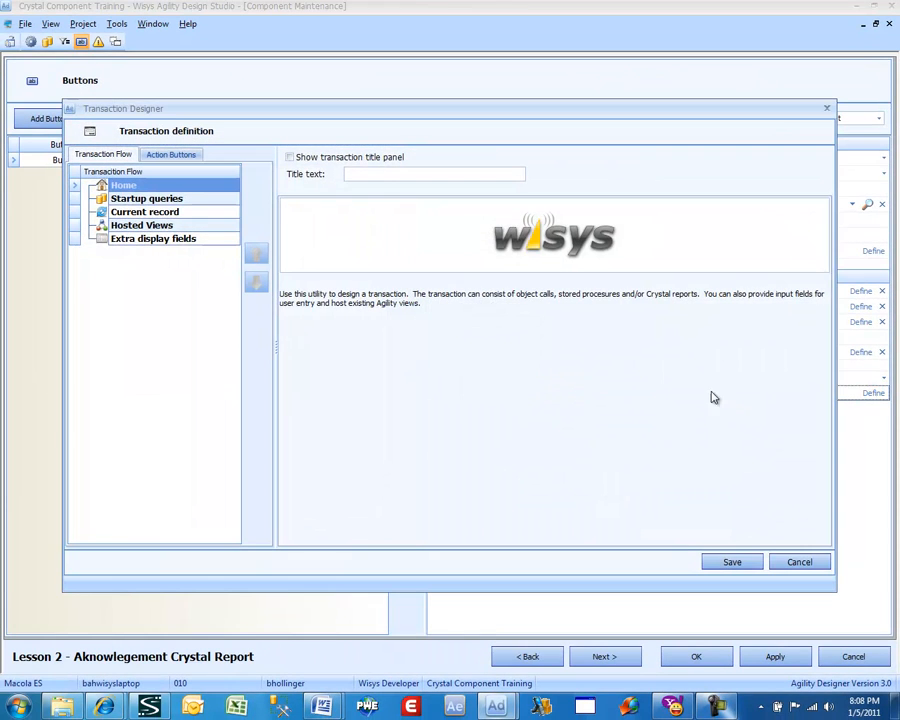
pyautogui.click(137, 214)
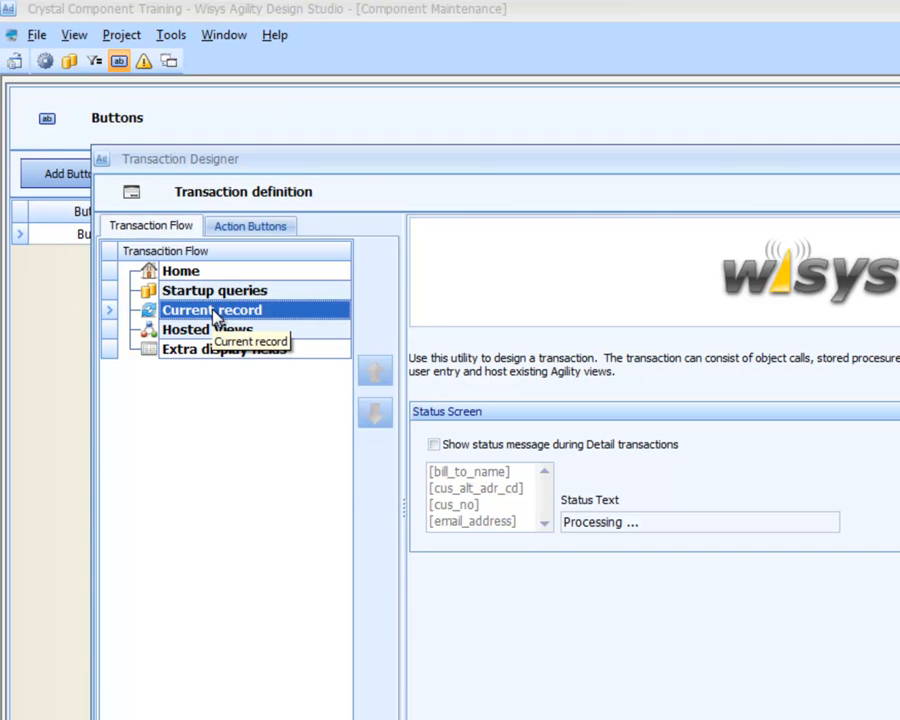
pyautogui.rightClick(214, 317)
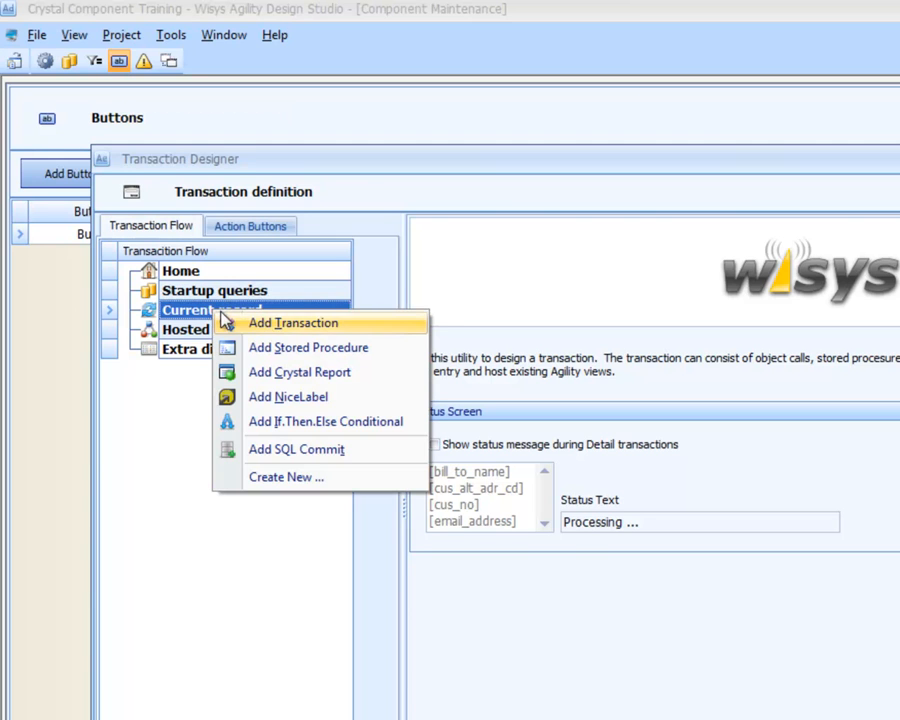
pyautogui.click(239, 372)
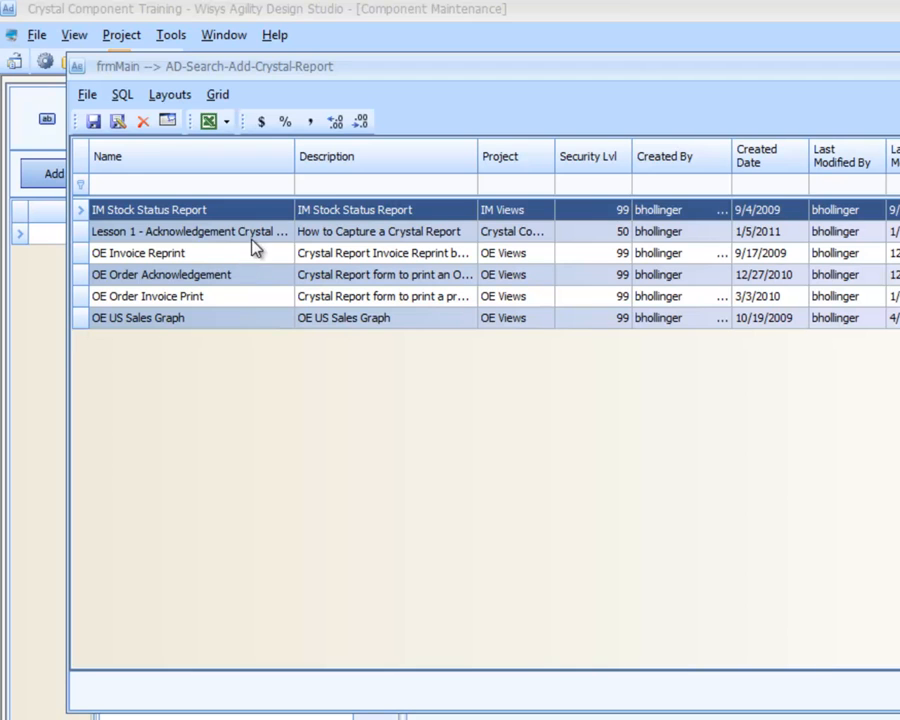
pyautogui.click(259, 233)
pyautogui.doubleClick(259, 233)
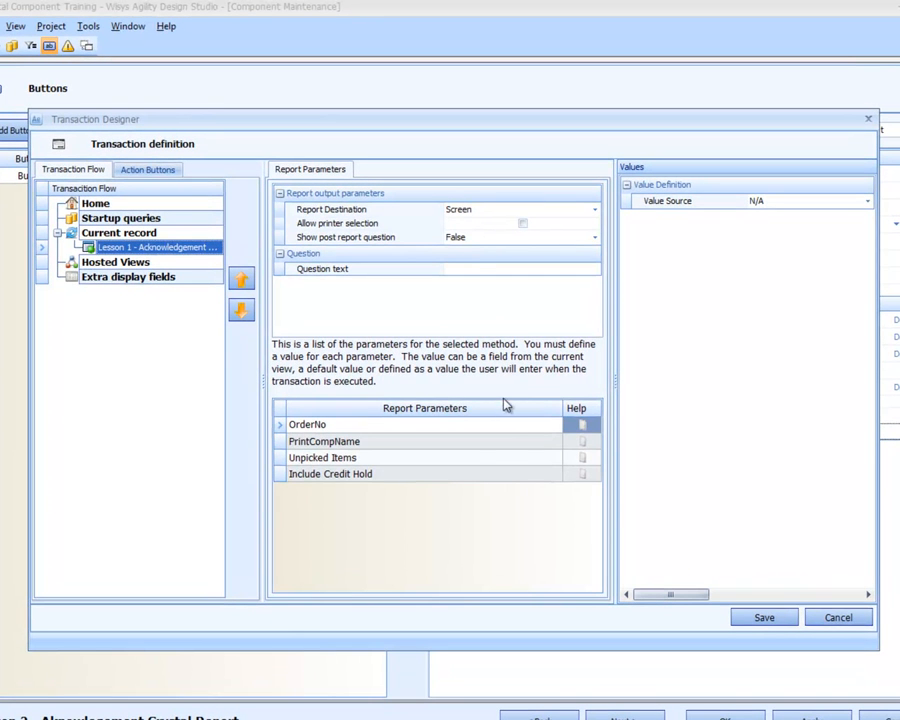
# - Set the OrderNo report parameter to take its value from the View, using the source column ord_no
pyautogui.click(500, 432)
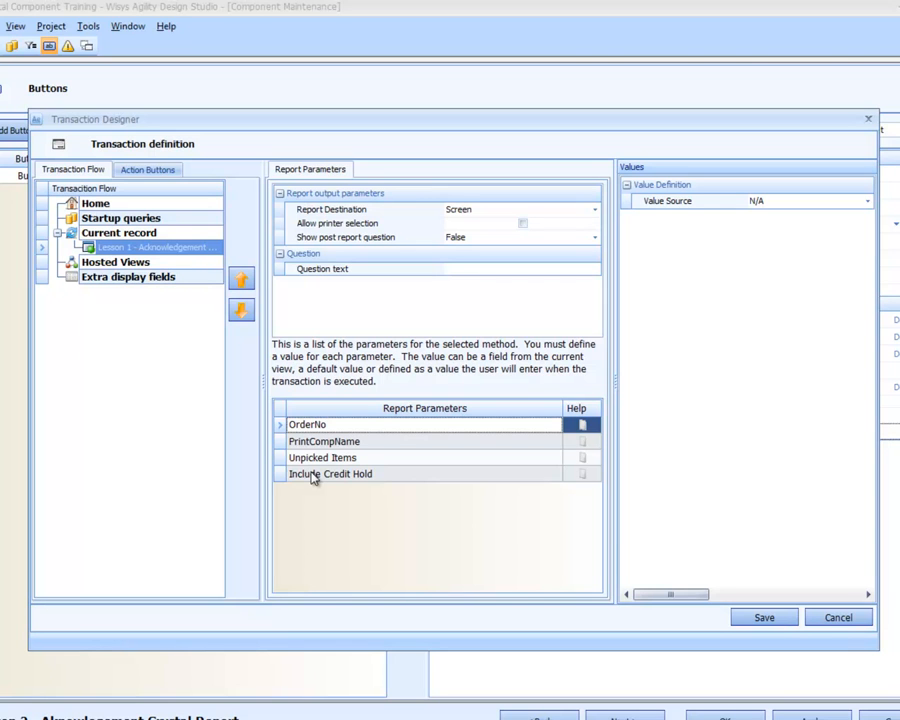
pyautogui.click(771, 203)
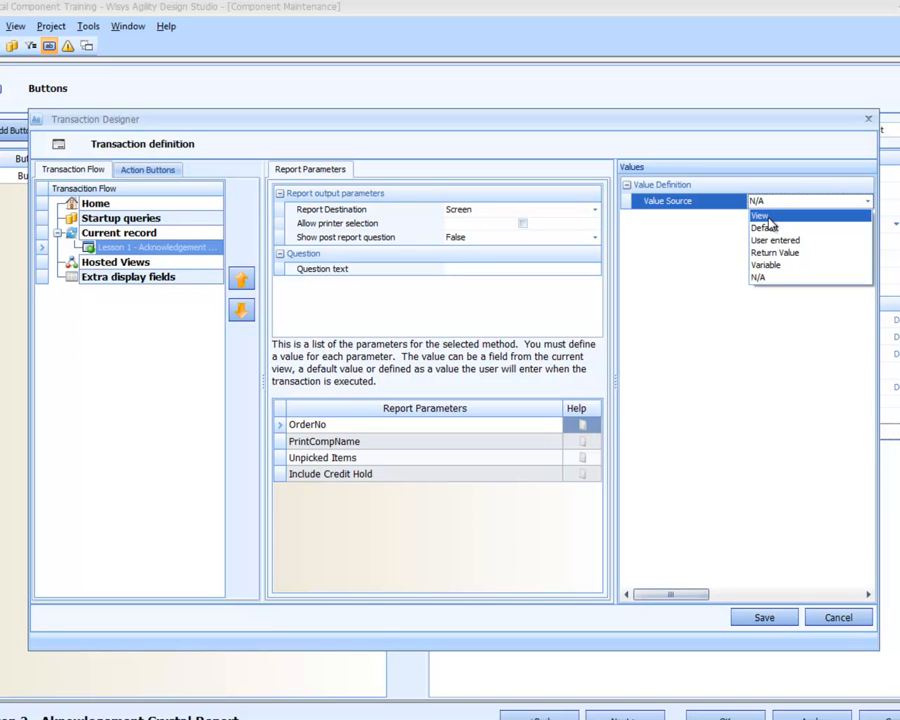
pyautogui.click(762, 216)
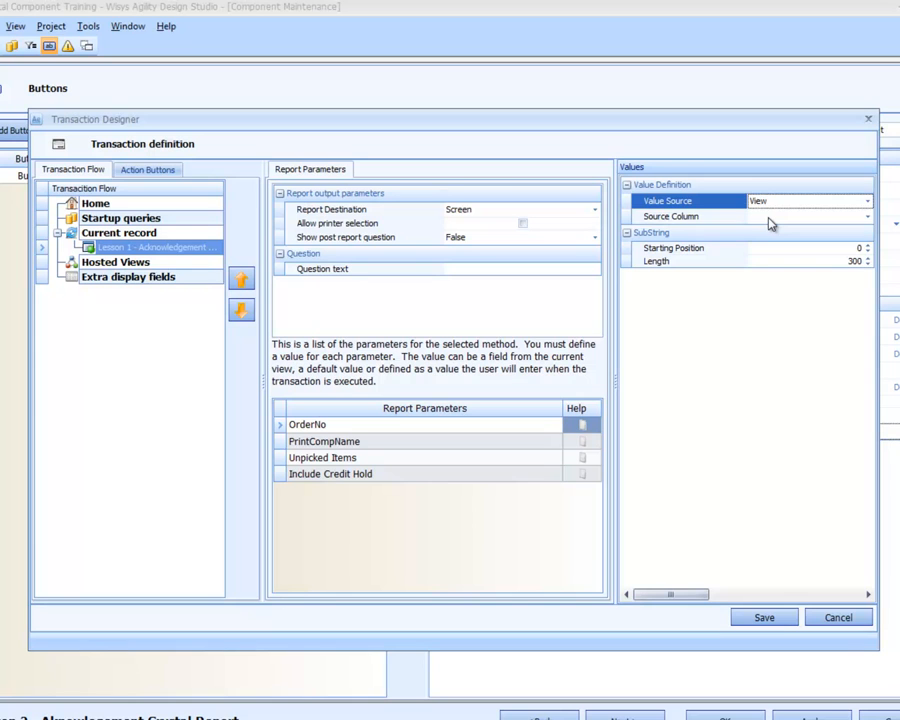
pyautogui.click(768, 218)
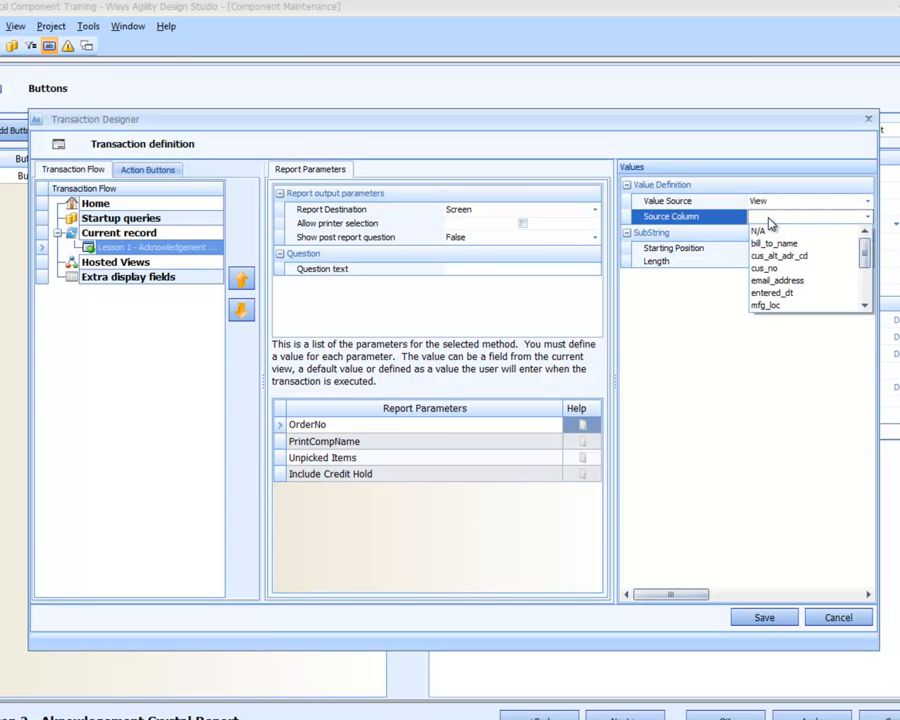
pyautogui.click(866, 305)
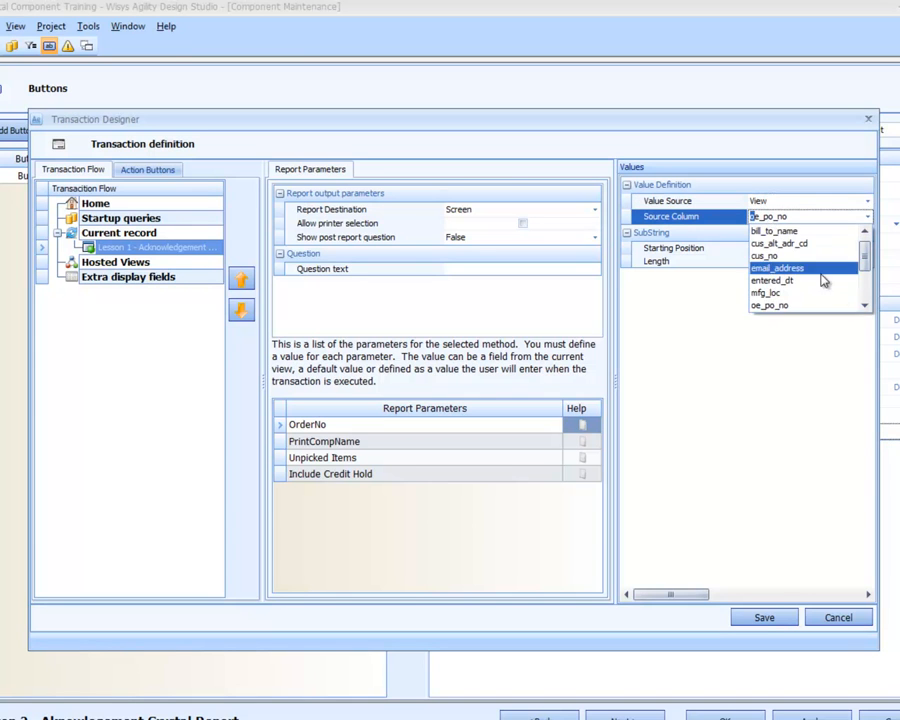
pyautogui.click(866, 305)
pyautogui.click(866, 305)
pyautogui.click(866, 305)
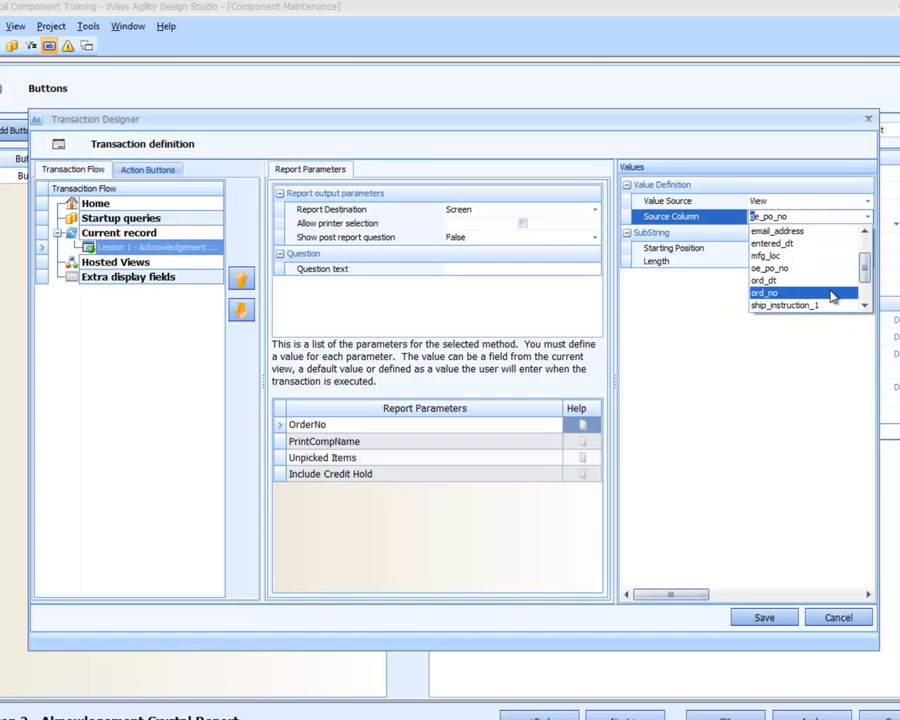
pyautogui.click(834, 295)
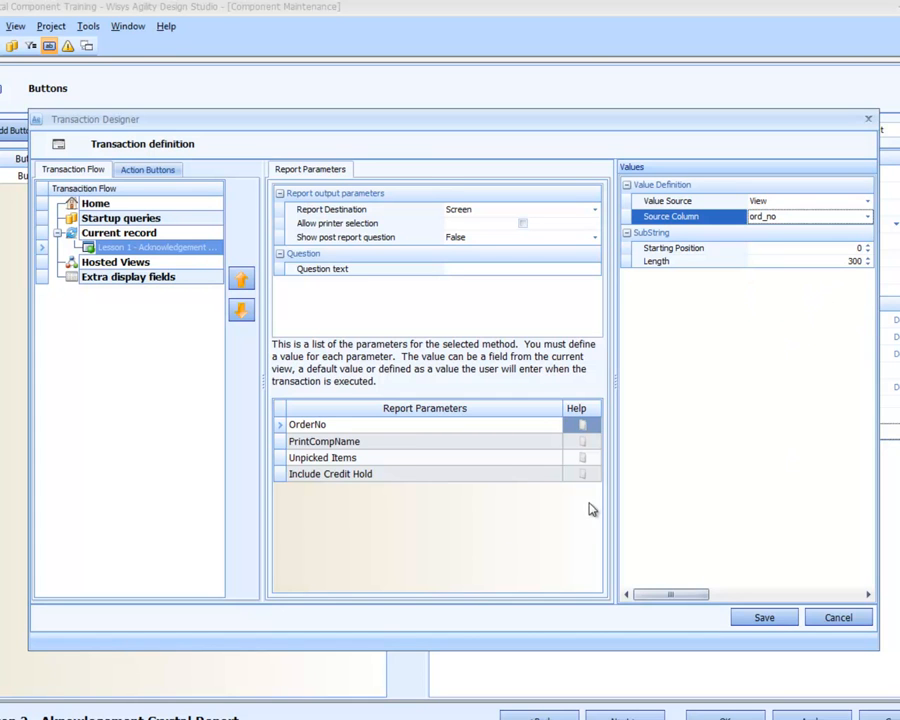
# - Set the PrintCompName parameter's value source to Default with a boolean value of True
pyautogui.click(369, 447)
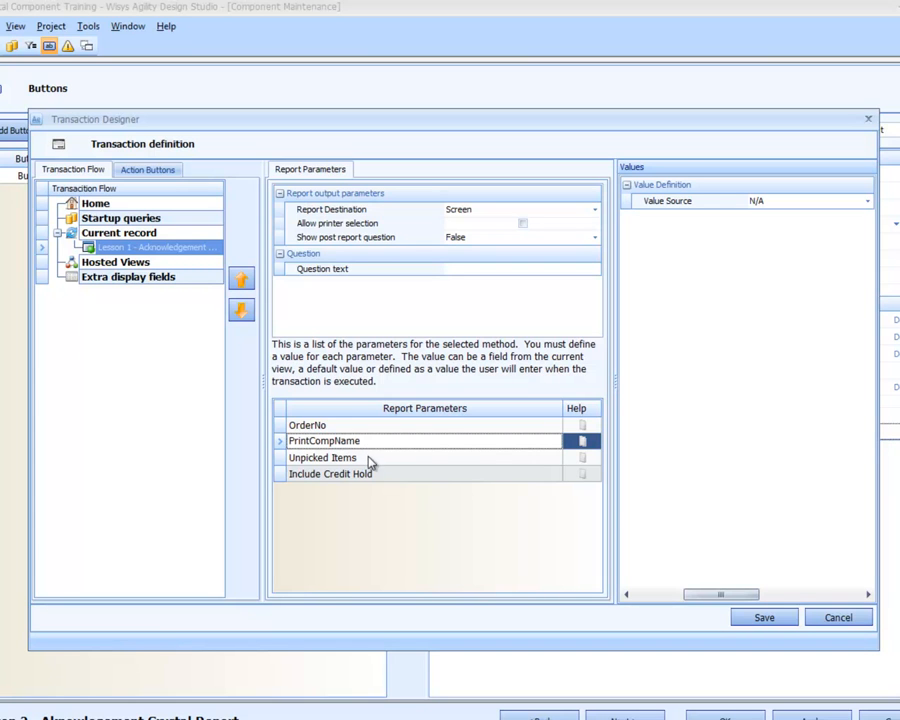
pyautogui.click(770, 203)
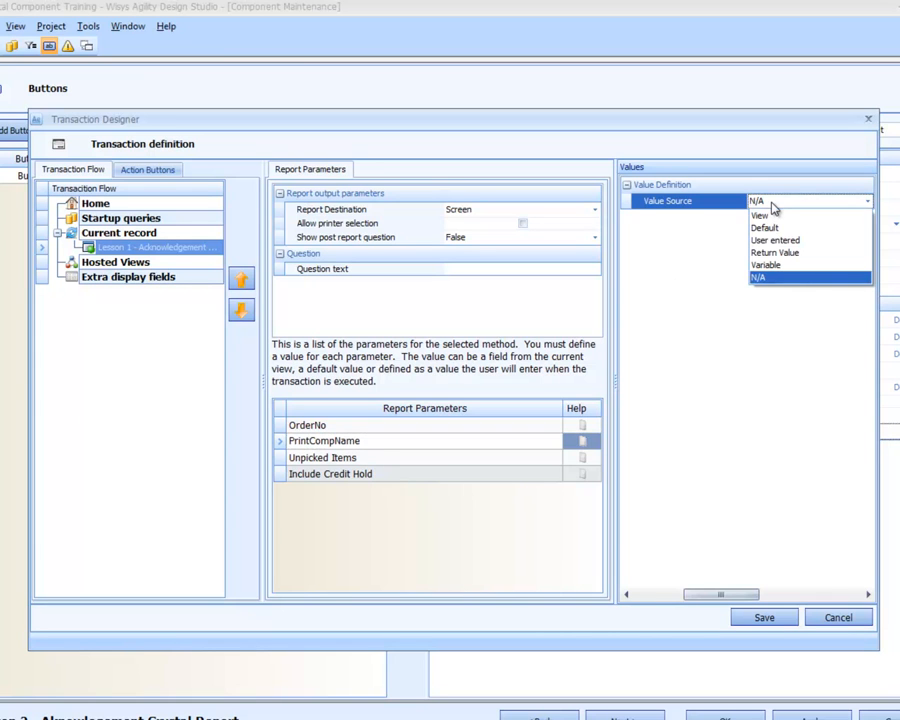
pyautogui.click(766, 228)
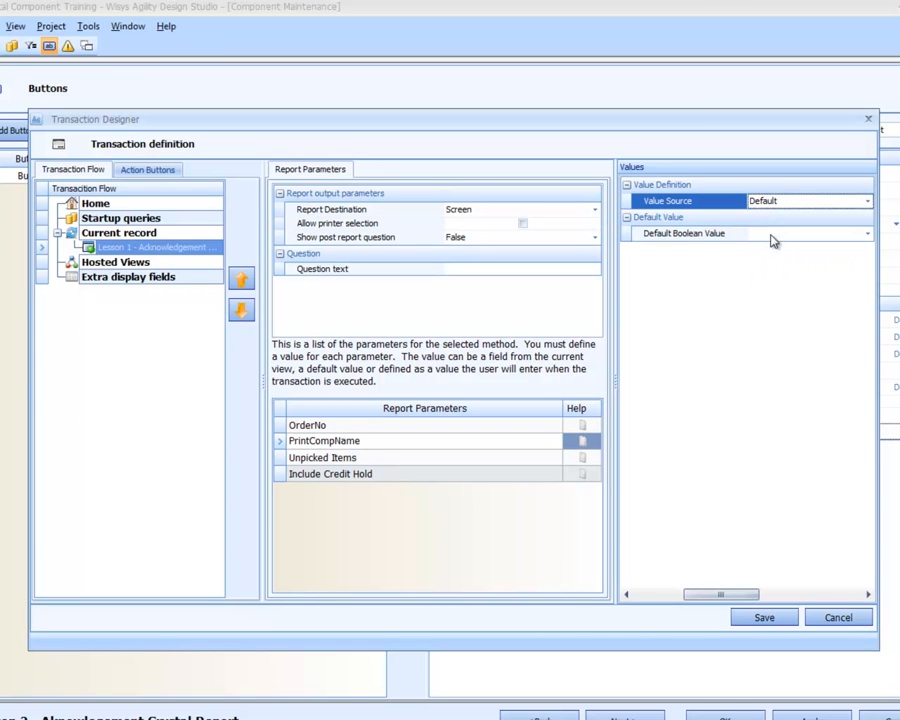
pyautogui.click(772, 236)
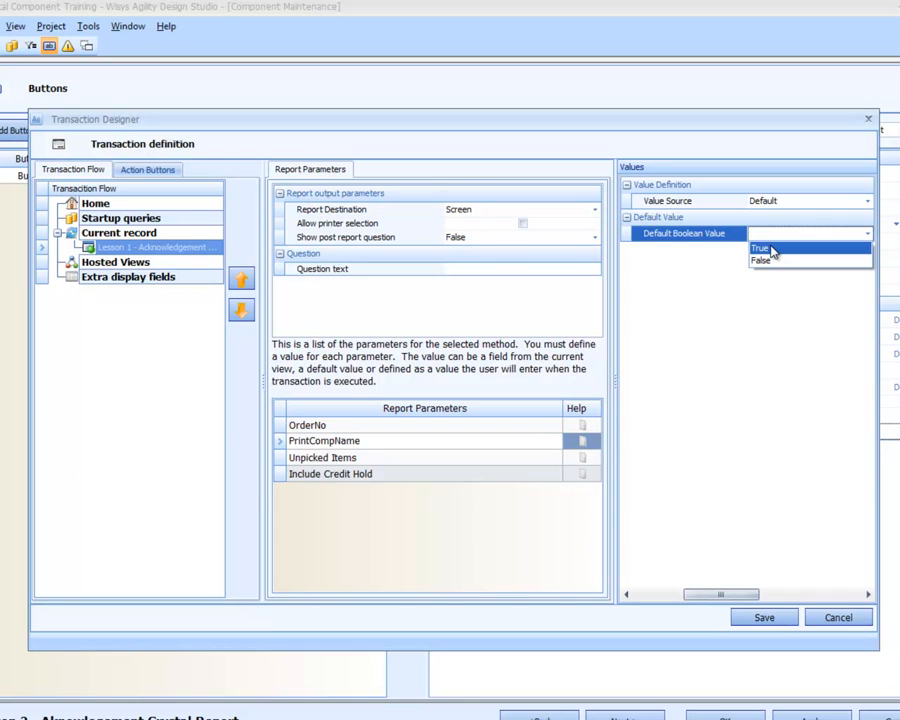
pyautogui.click(770, 249)
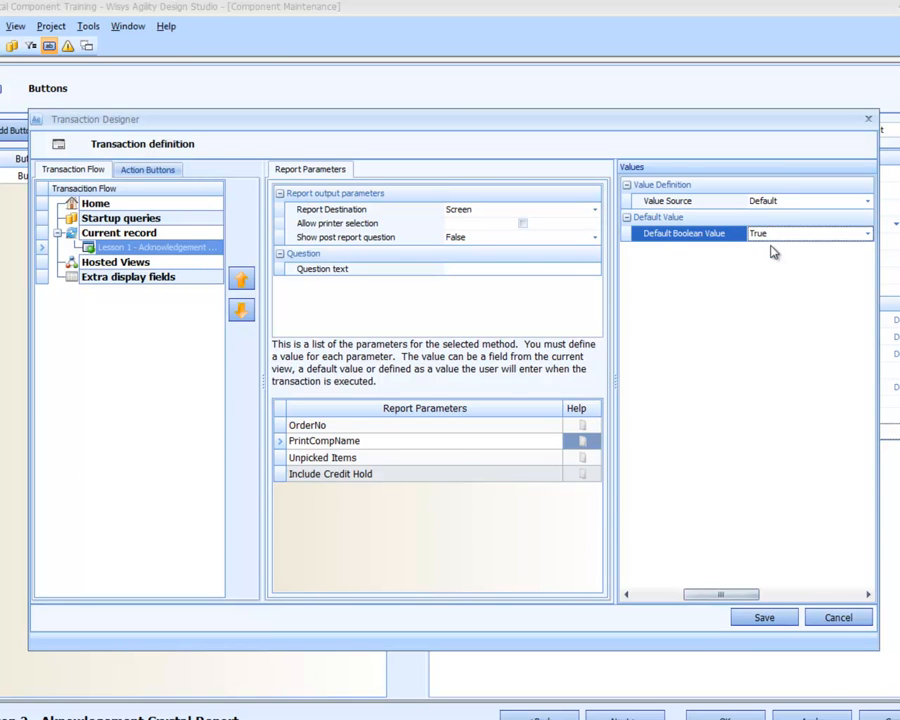
# - Give the Unpicked Items parameter a Default value source with the boolean value True
pyautogui.click(462, 459)
pyautogui.click(783, 203)
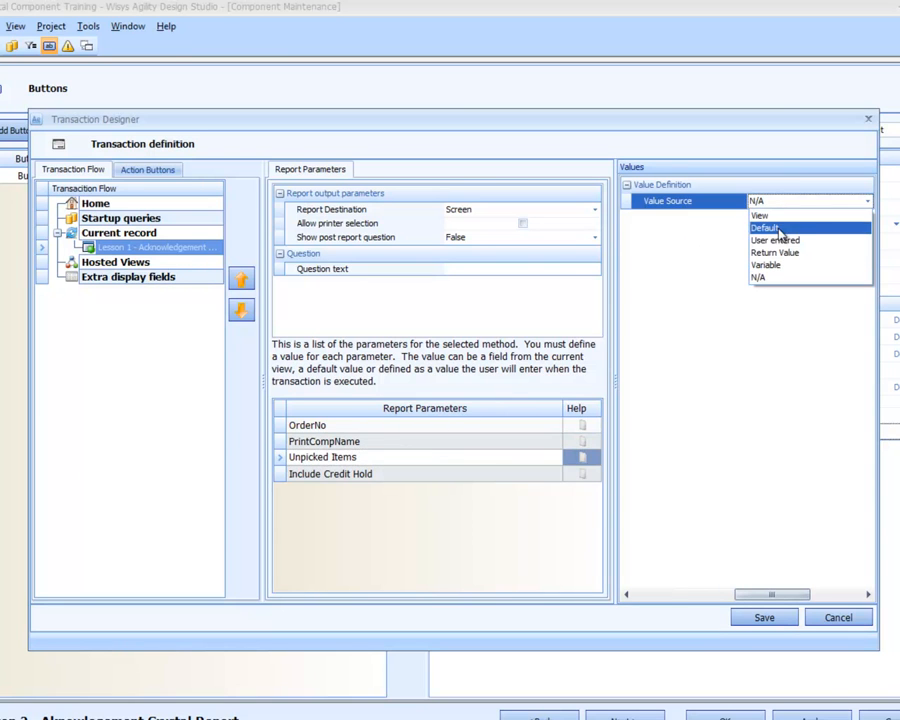
pyautogui.click(772, 228)
pyautogui.click(781, 234)
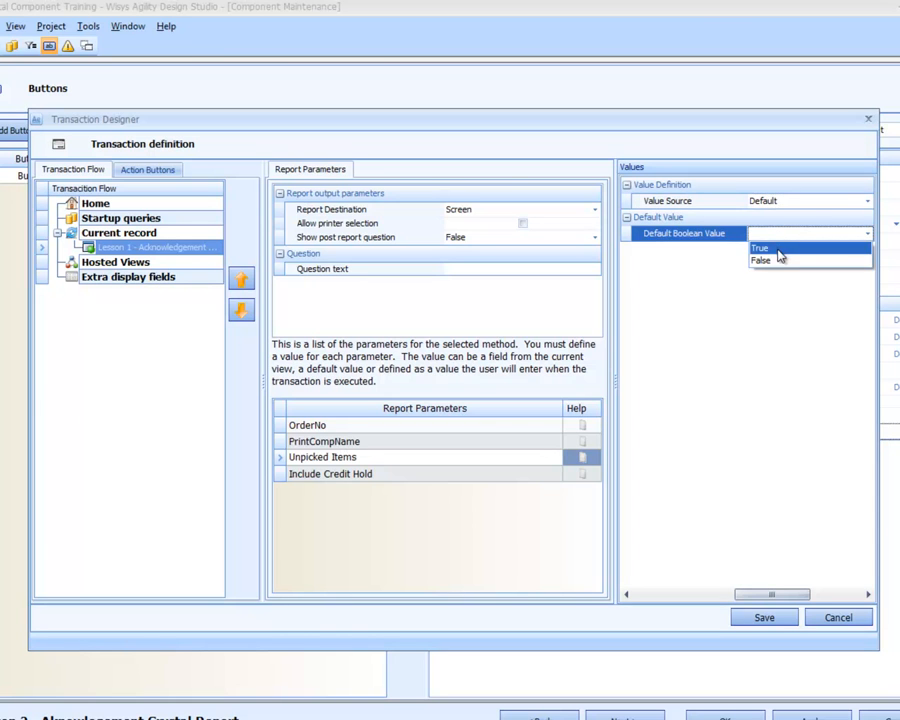
pyautogui.click(776, 250)
# - Define the Include Credit Hold parameter with value source Default and boolean value True
pyautogui.click(510, 474)
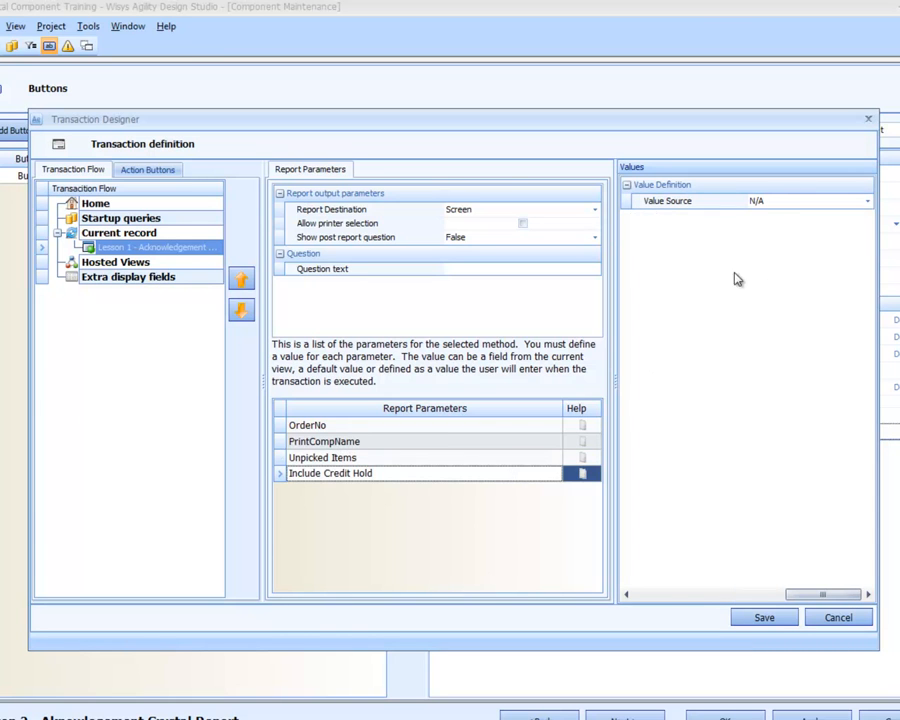
pyautogui.click(772, 201)
pyautogui.click(768, 228)
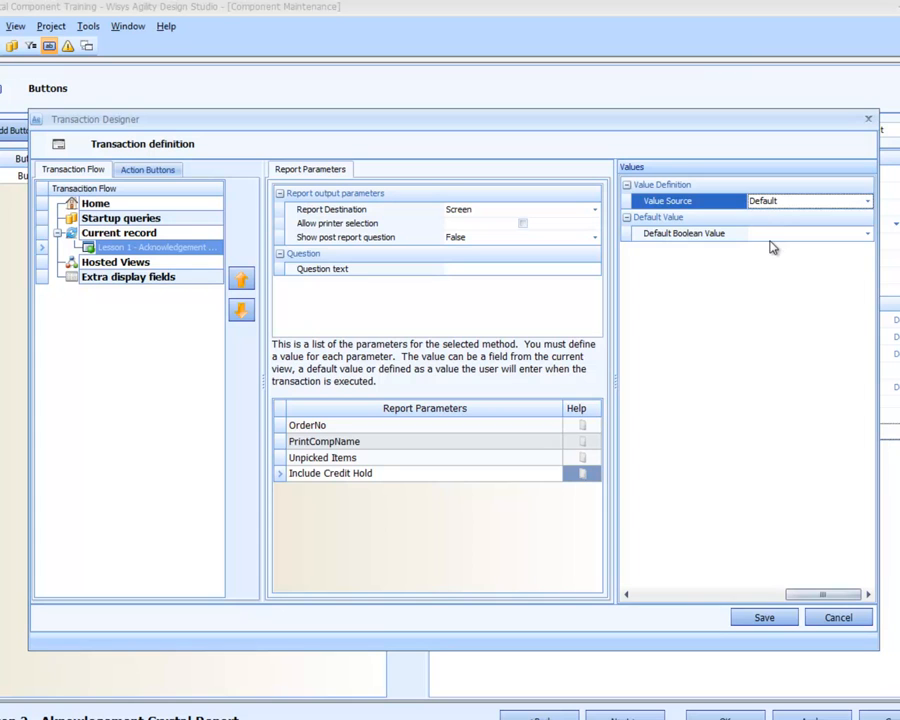
pyautogui.click(768, 238)
pyautogui.click(775, 234)
pyautogui.click(769, 248)
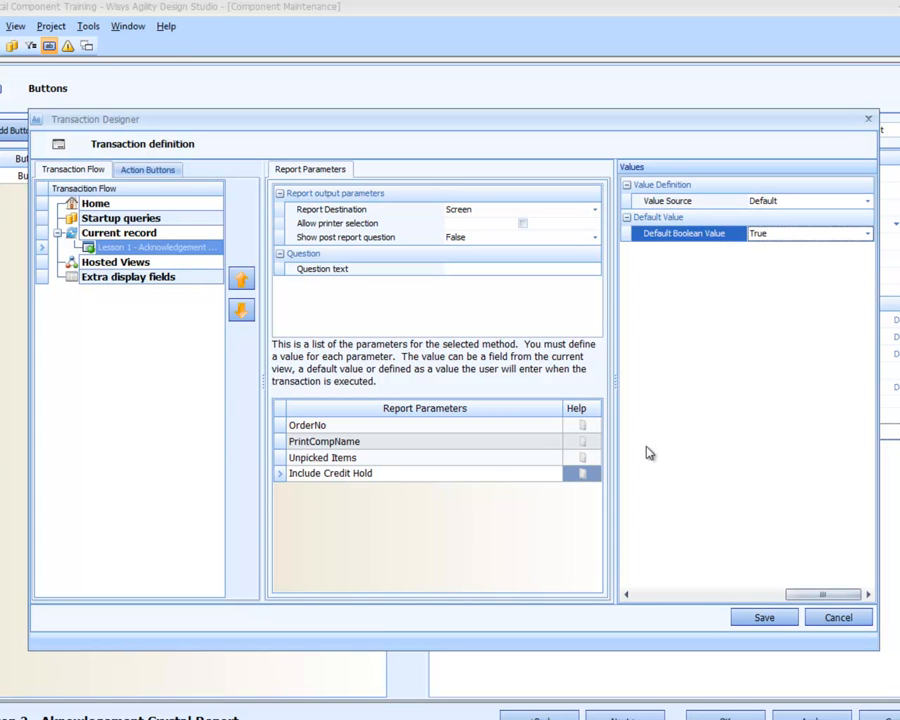
# - Recheck the report parameters' values, and save both the transaction definition and the Lesson 2 component
pyautogui.click(481, 460)
pyautogui.click(480, 441)
pyautogui.click(481, 430)
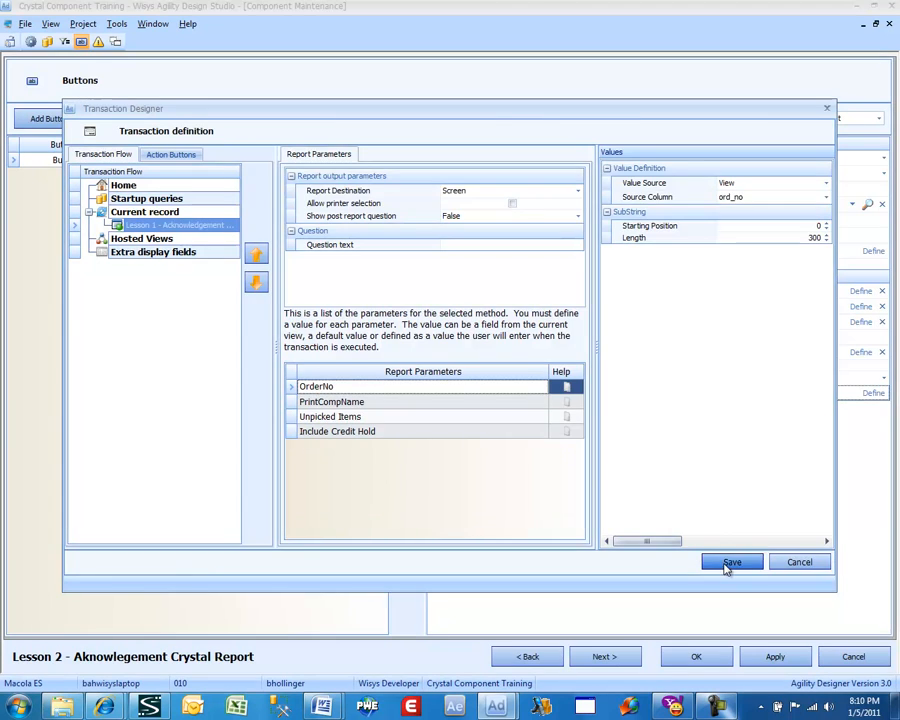
pyautogui.click(761, 625)
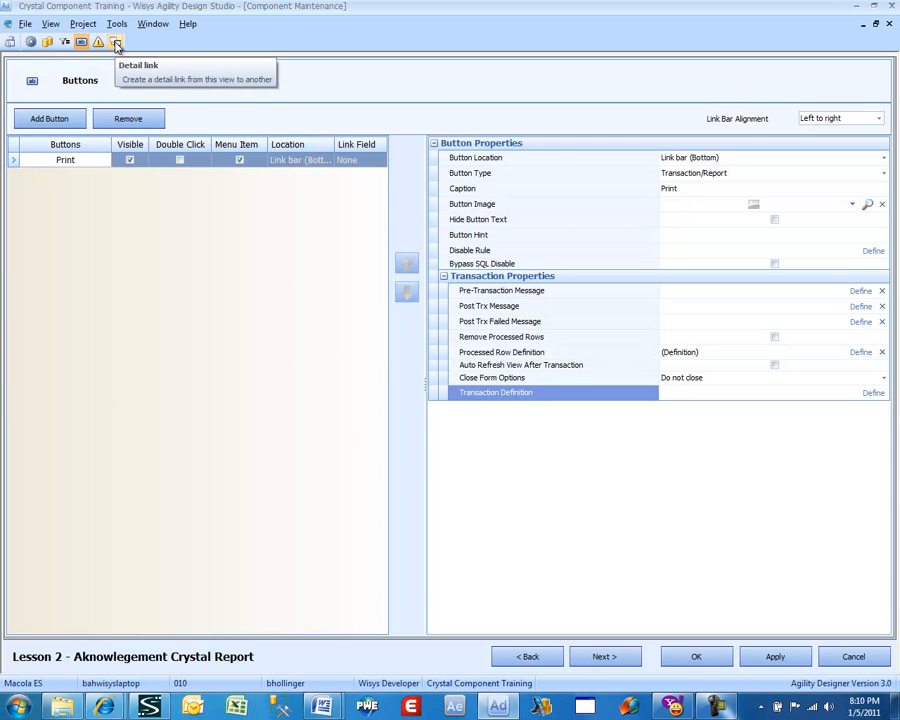
pyautogui.click(713, 657)
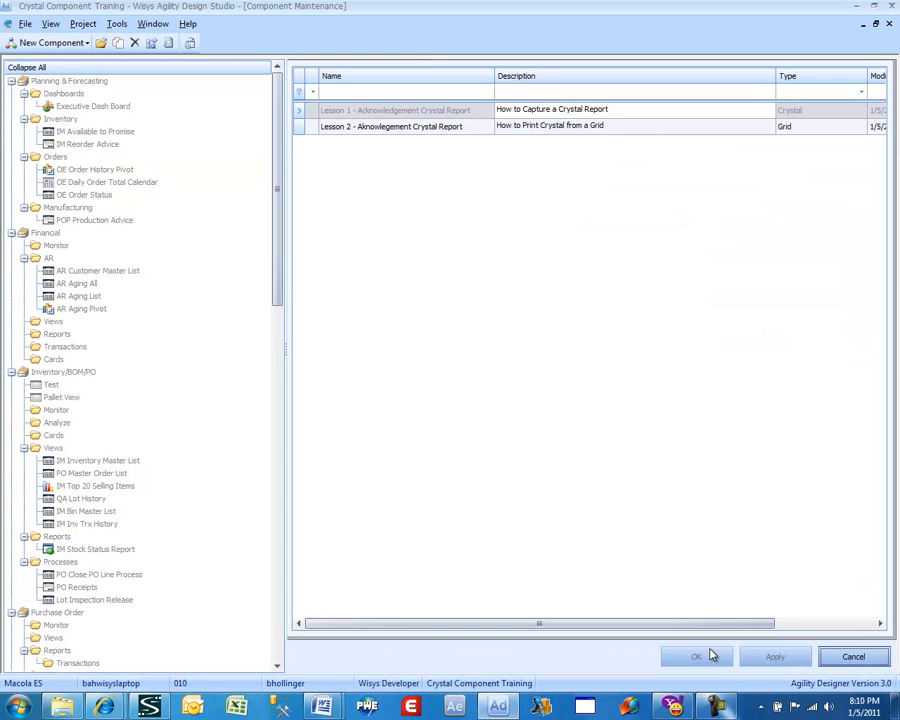
# - Preview the Lesson 2 - Aknowlegement Crystal Report grid from the component list
pyautogui.click(377, 126)
pyautogui.rightClick(380, 129)
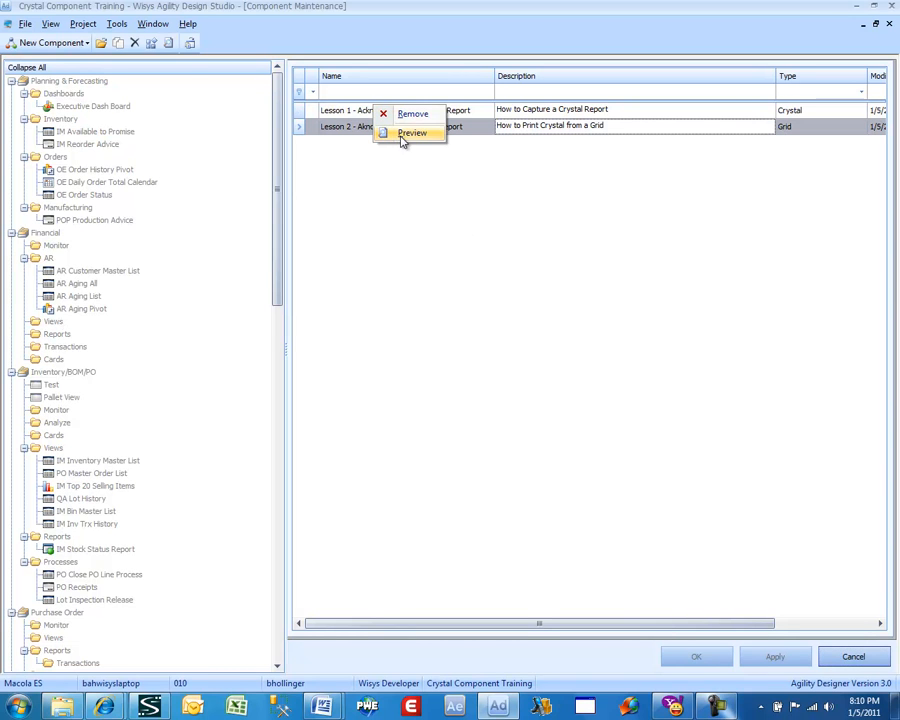
pyautogui.click(410, 133)
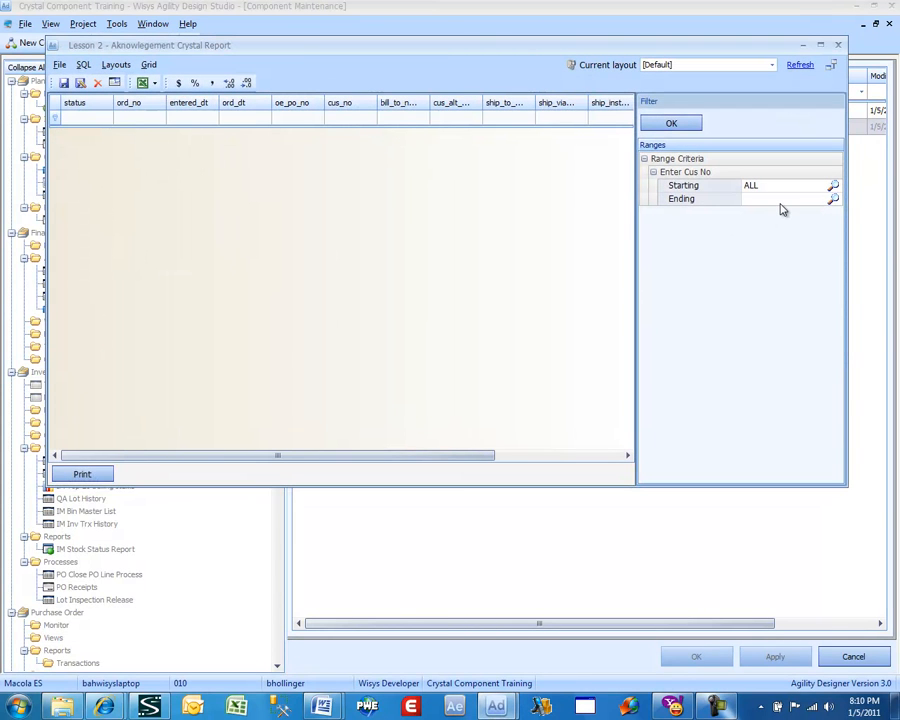
# - Look up Outdoor Adventure Outlet as the starting and ending customer of the Cus No range, and load its orders
pyautogui.click(822, 187)
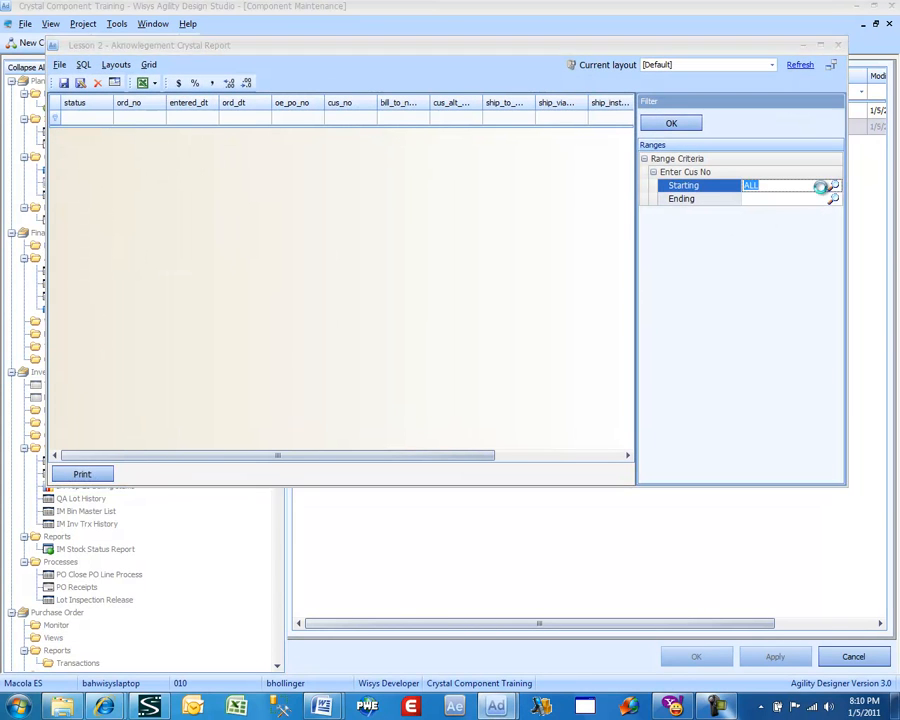
pyautogui.doubleClick(106, 227)
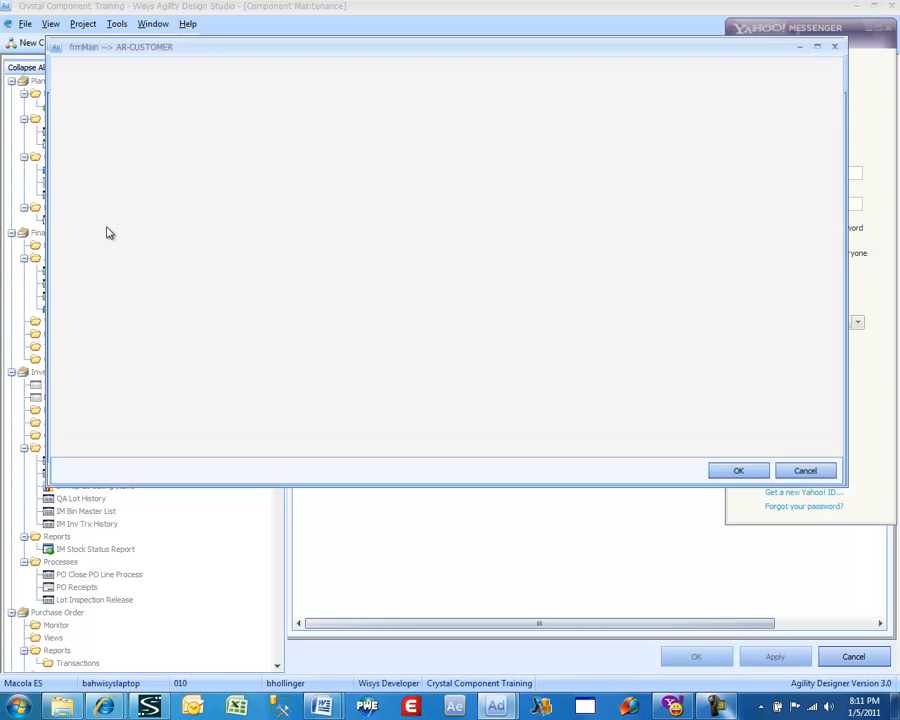
pyautogui.press('Tab')
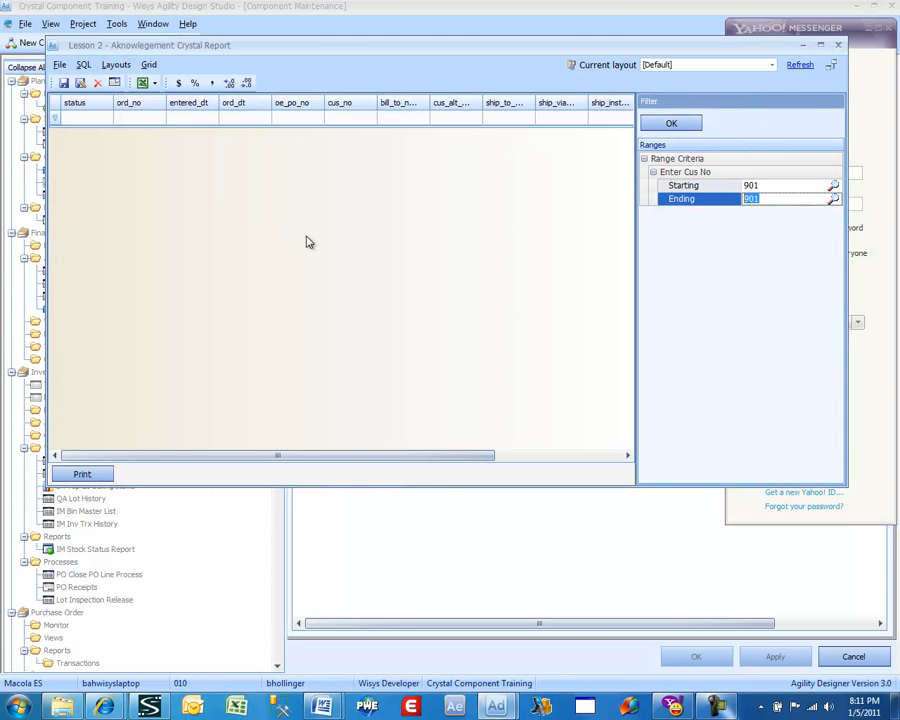
pyautogui.click(670, 124)
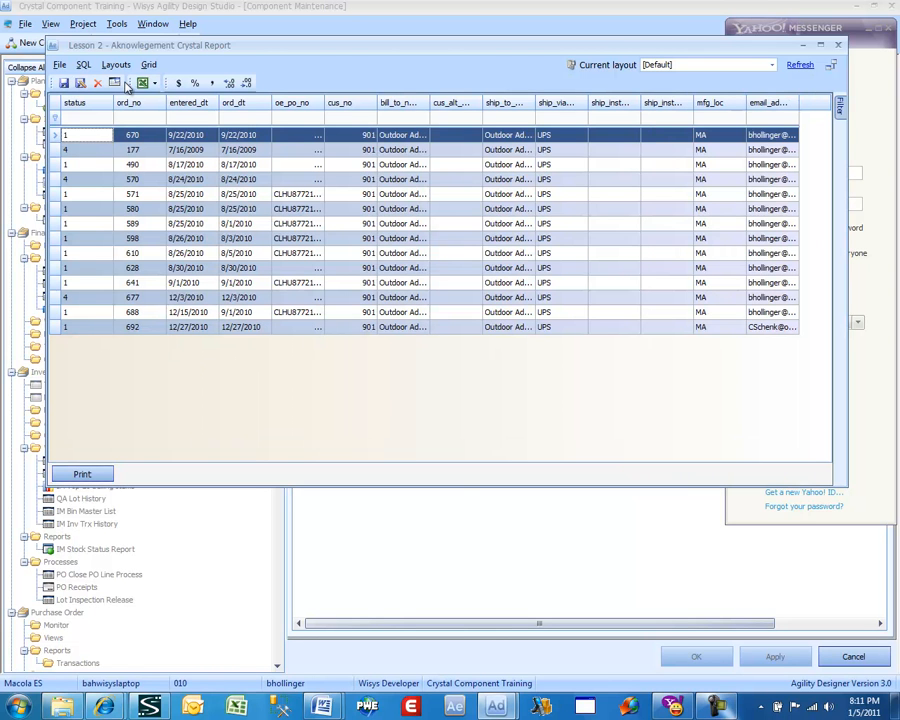
# - Reduce the grid layout to the eight columns from Status to Ship Via Cd, and run Print for the order dated 8/17/2010
pyautogui.click(114, 83)
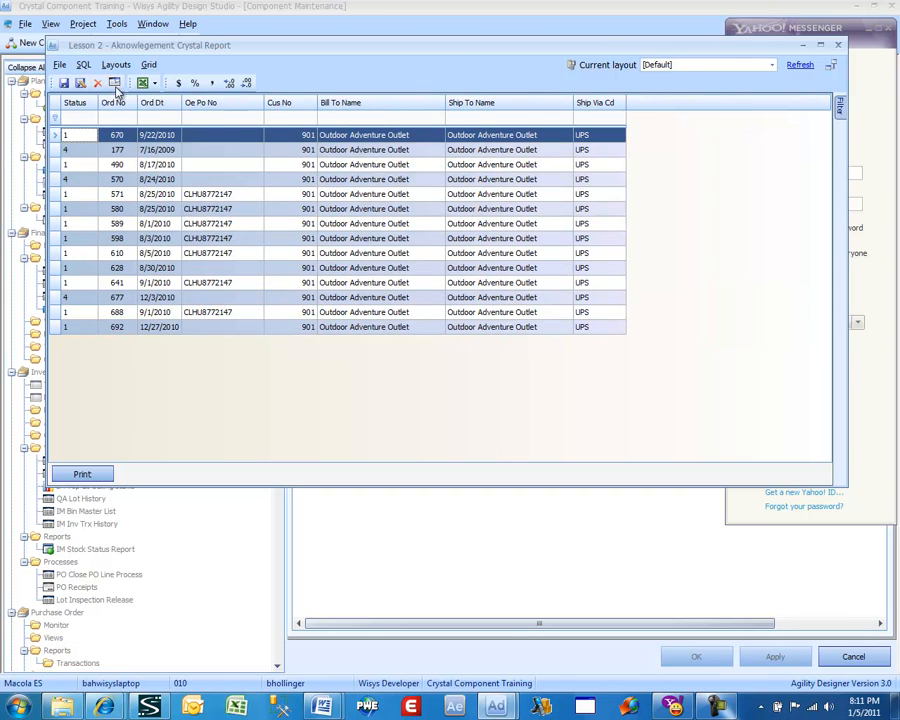
pyautogui.click(146, 166)
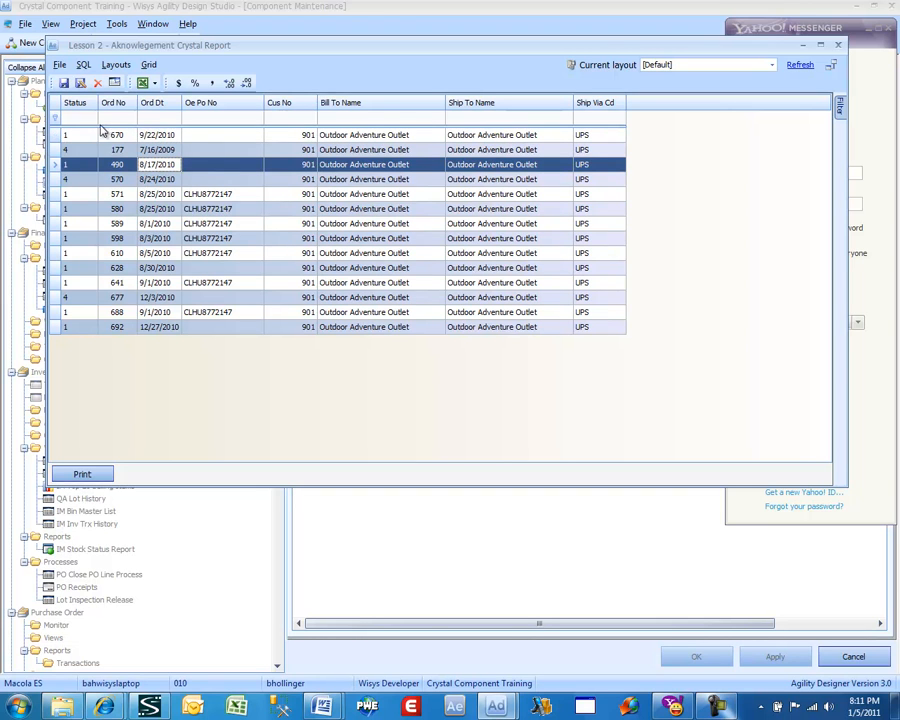
pyautogui.rightClick(215, 172)
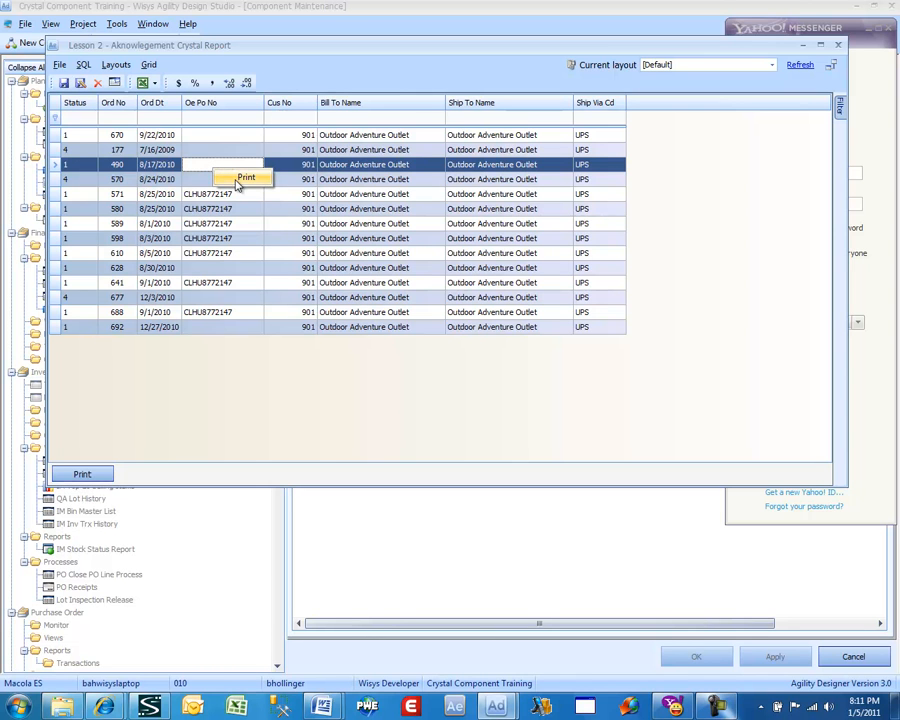
pyautogui.click(237, 180)
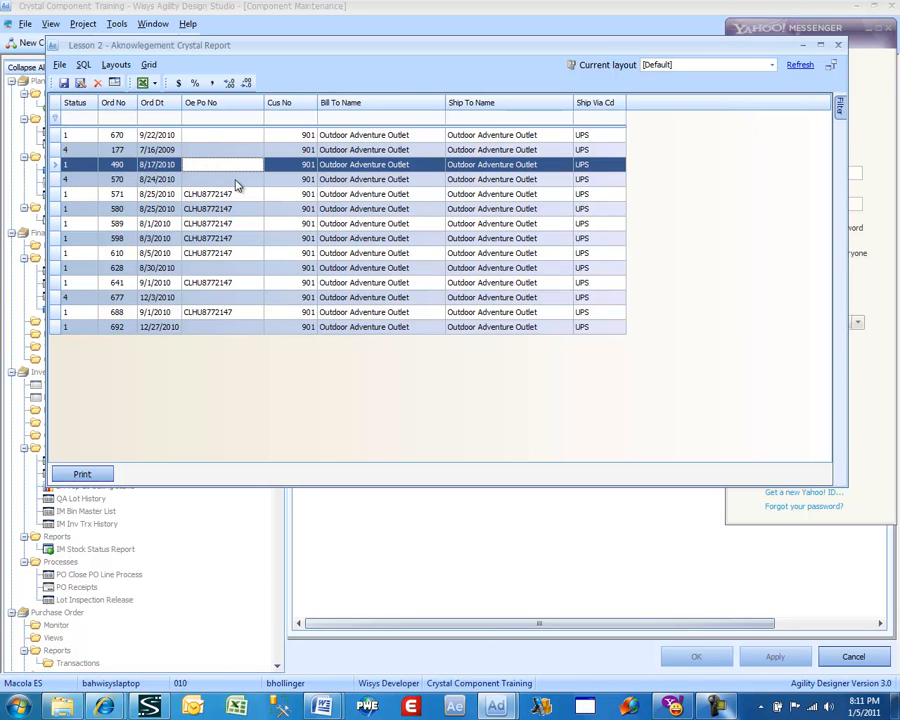